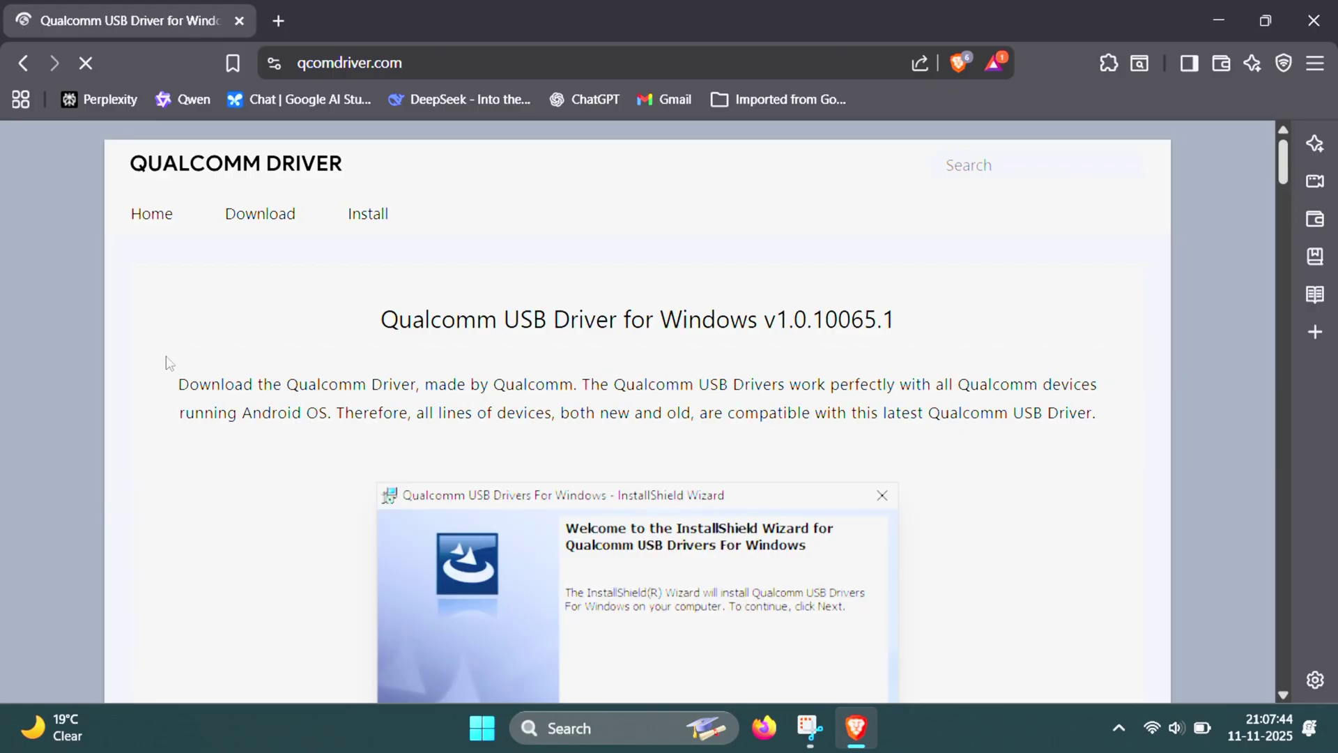
Scroll to the info table and start downloading Qualcomm USB Driver v1.0.10065.1.
scroll(392, 471, "down", 3)
scroll(391, 471, "down", 10)
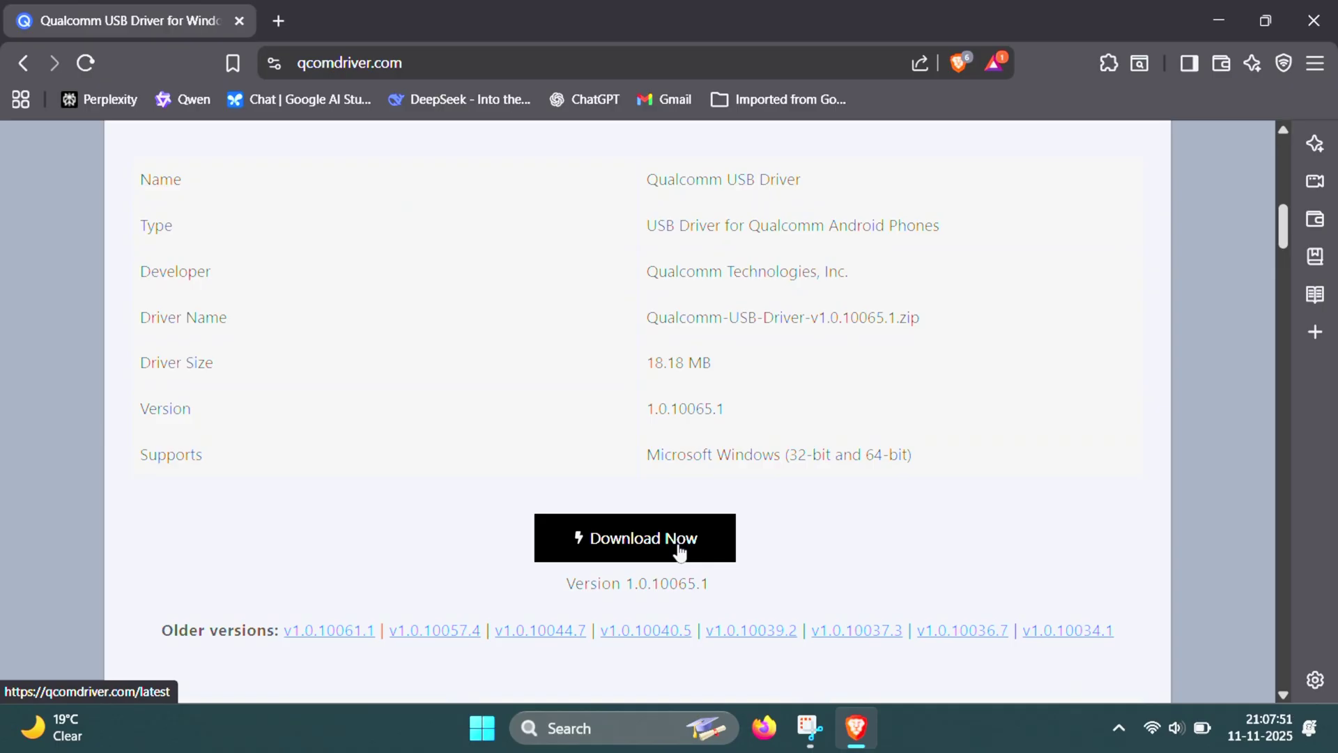
left_click(678, 547)
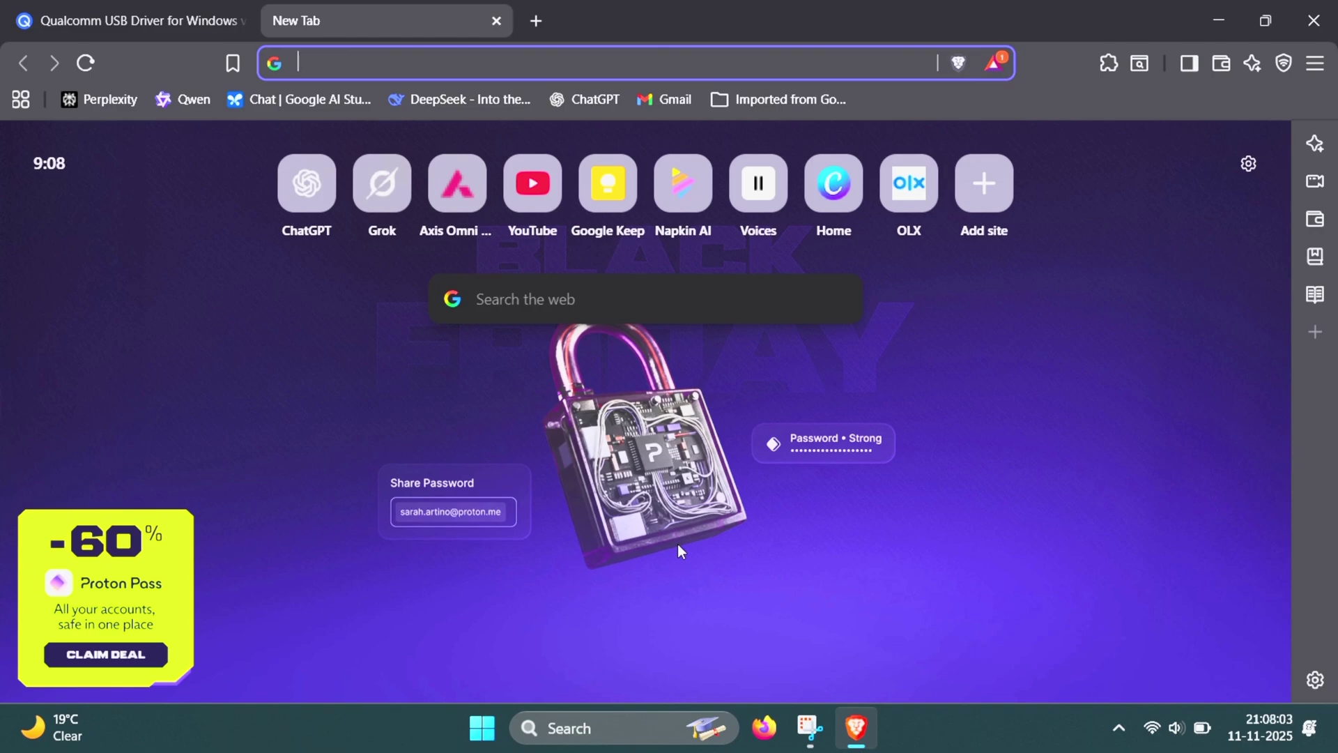
Search 'oneplus 9r firmware' and open the free Mirror 1 download of the 11.2.4.4 Fastboot ROM.
type("oneplus 9")
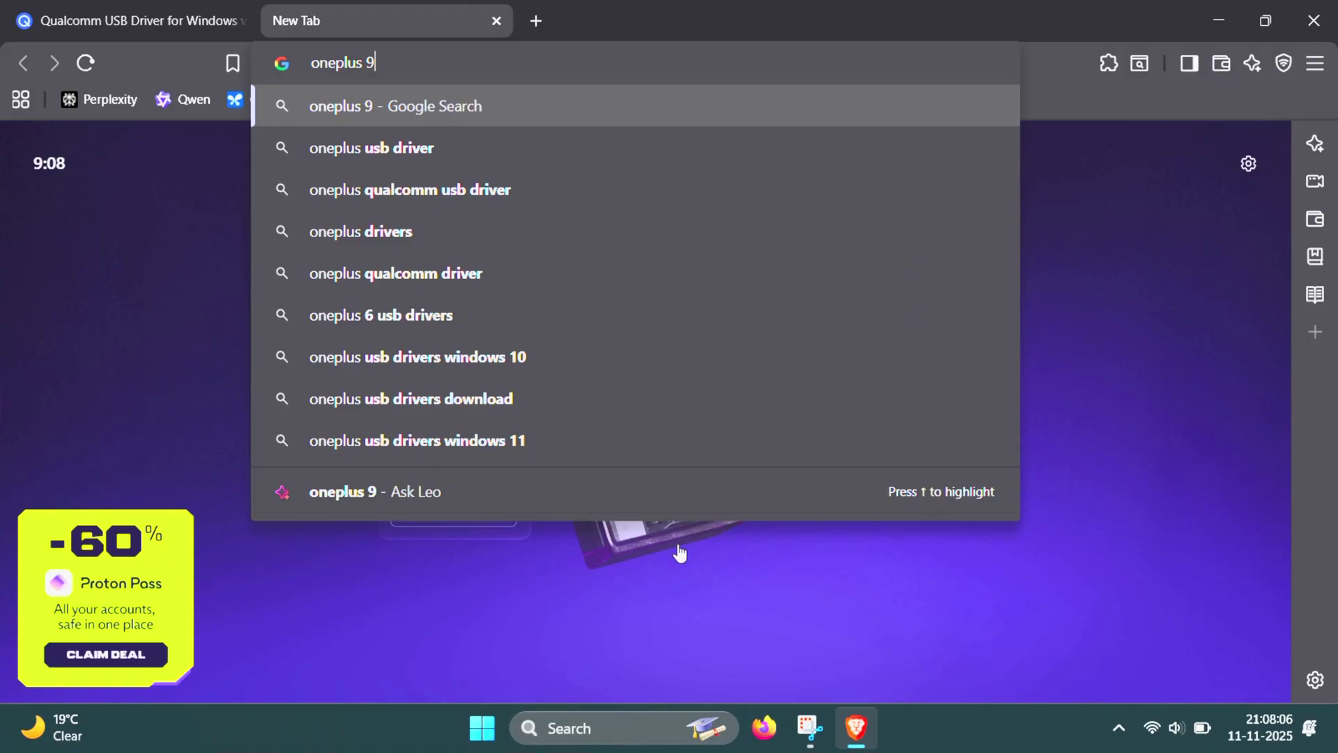
type("r fo")
key("BackSpace")
key("BackSpace")
type("irmware")
key("Return")
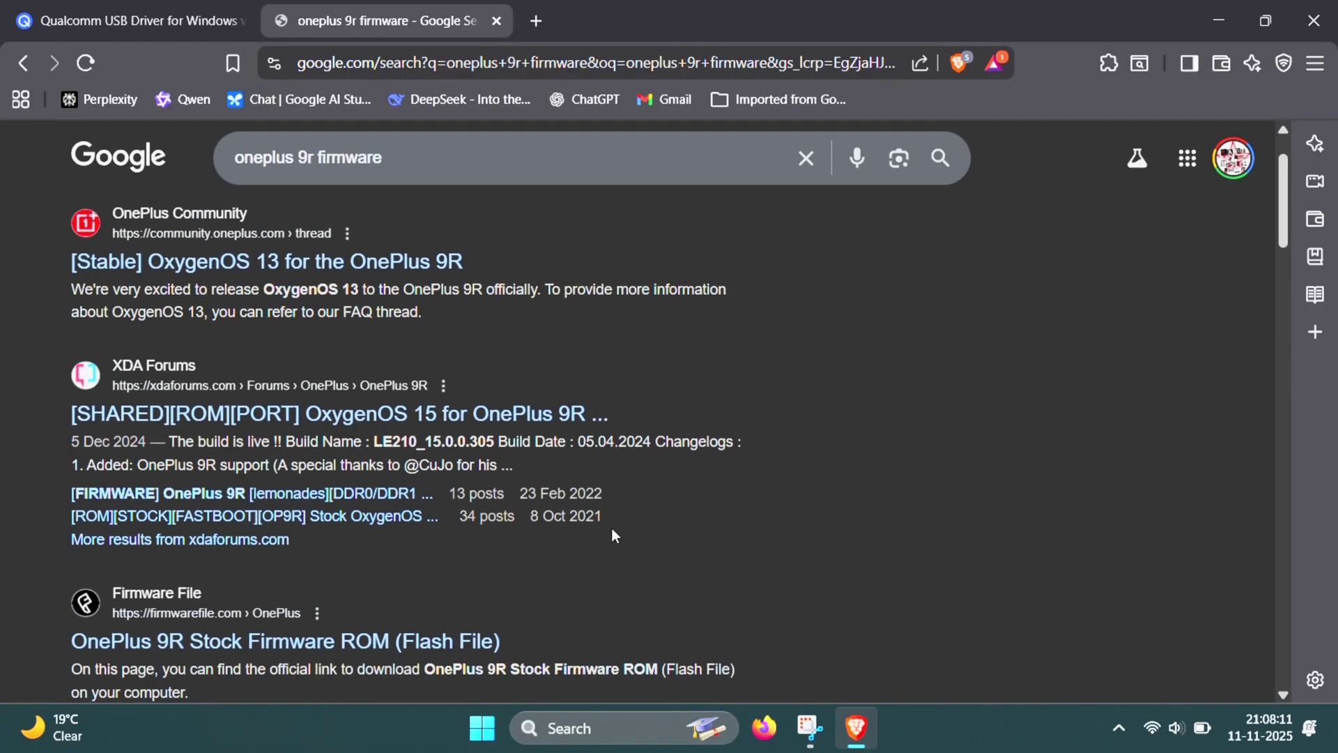
scroll(613, 529, "down", 2)
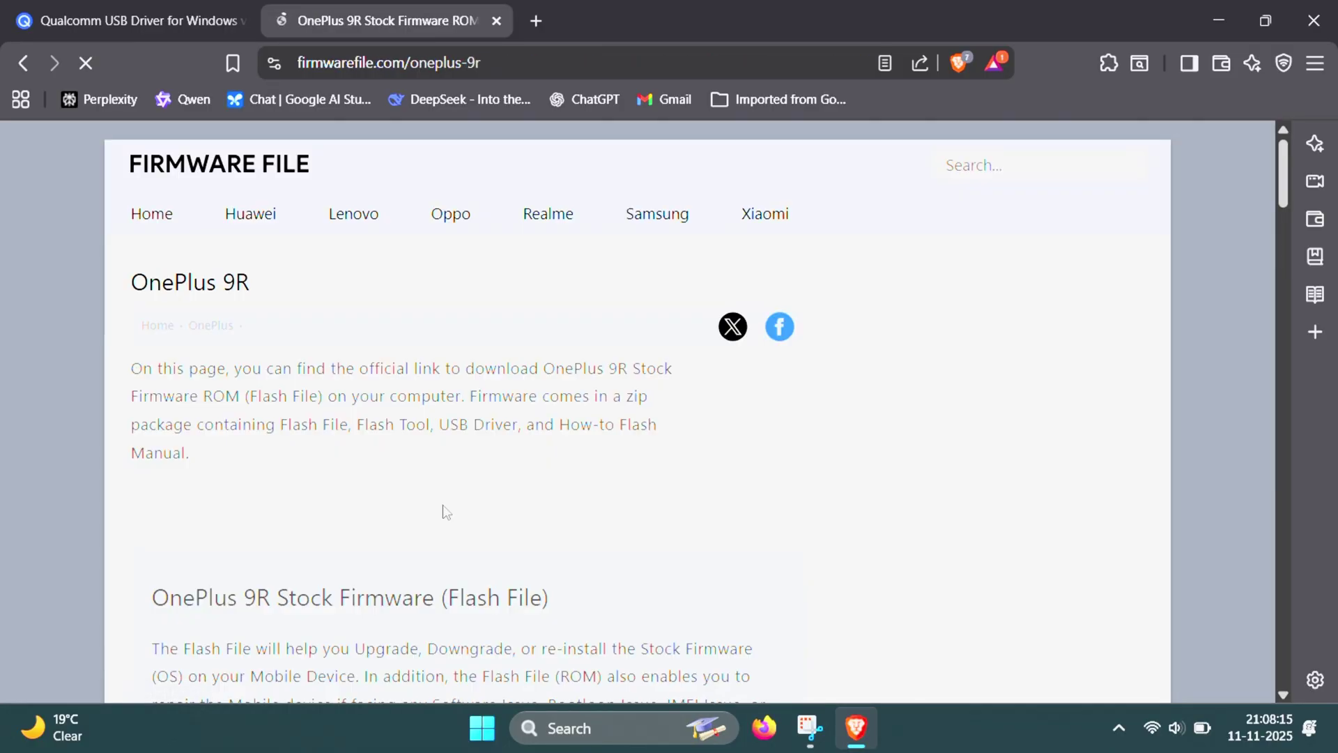
scroll(446, 512, "down", 5)
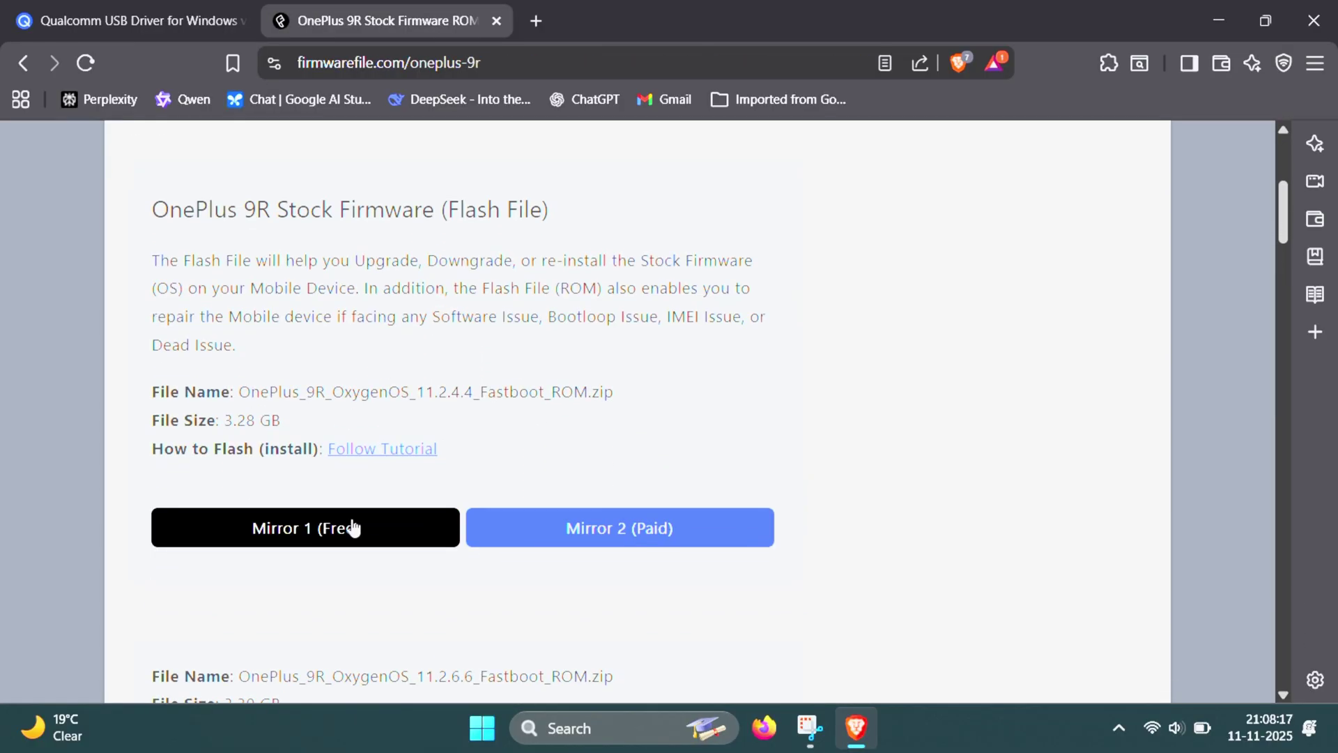
left_click(312, 527)
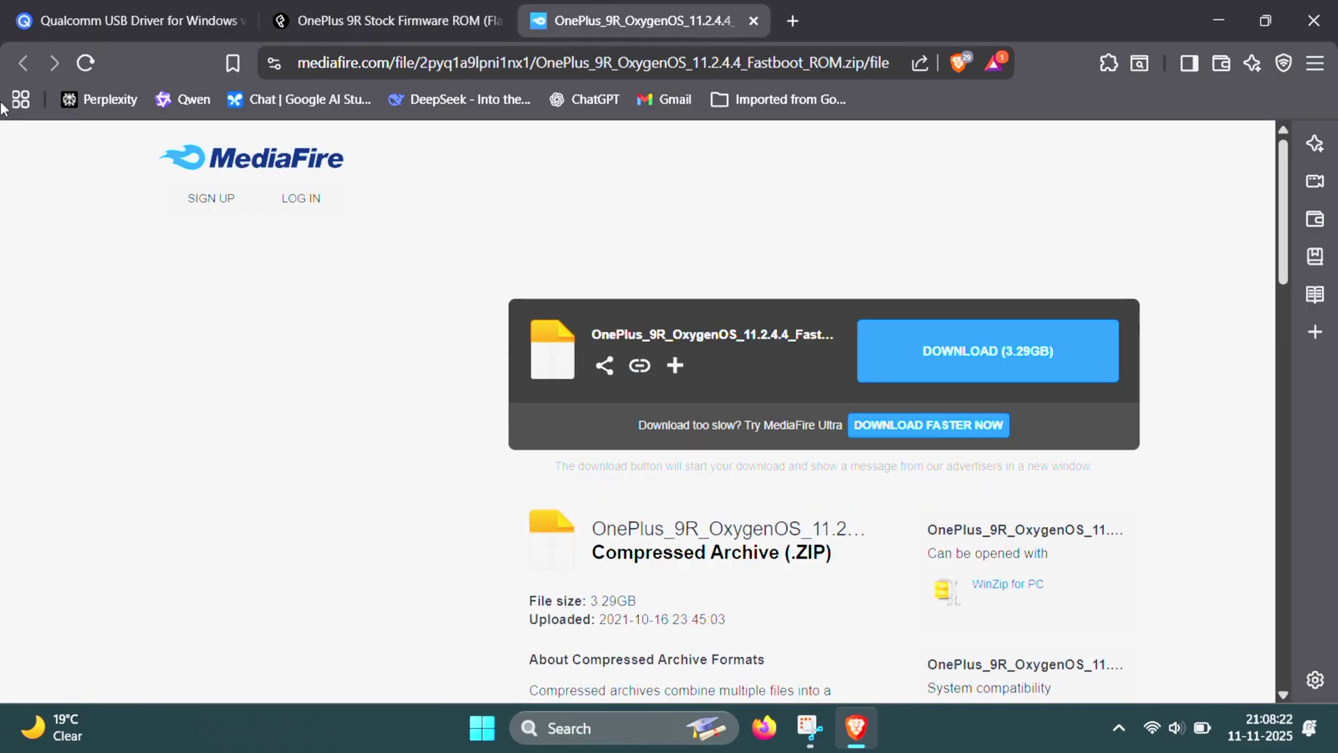
Return to the firmwarefile tab and scroll through the other OnePlus 9R firmware versions.
left_click(383, 20)
scroll(371, 292, "down", 3)
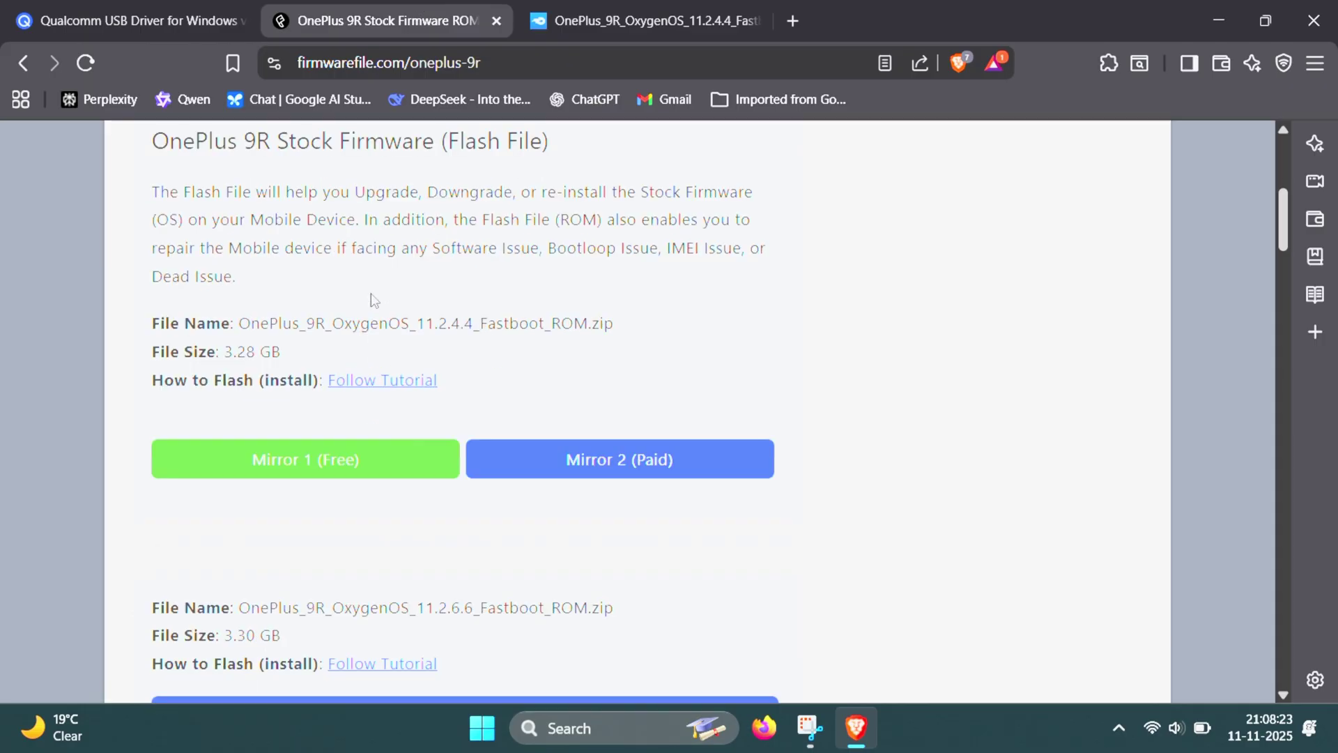
scroll(371, 293, "down", 4)
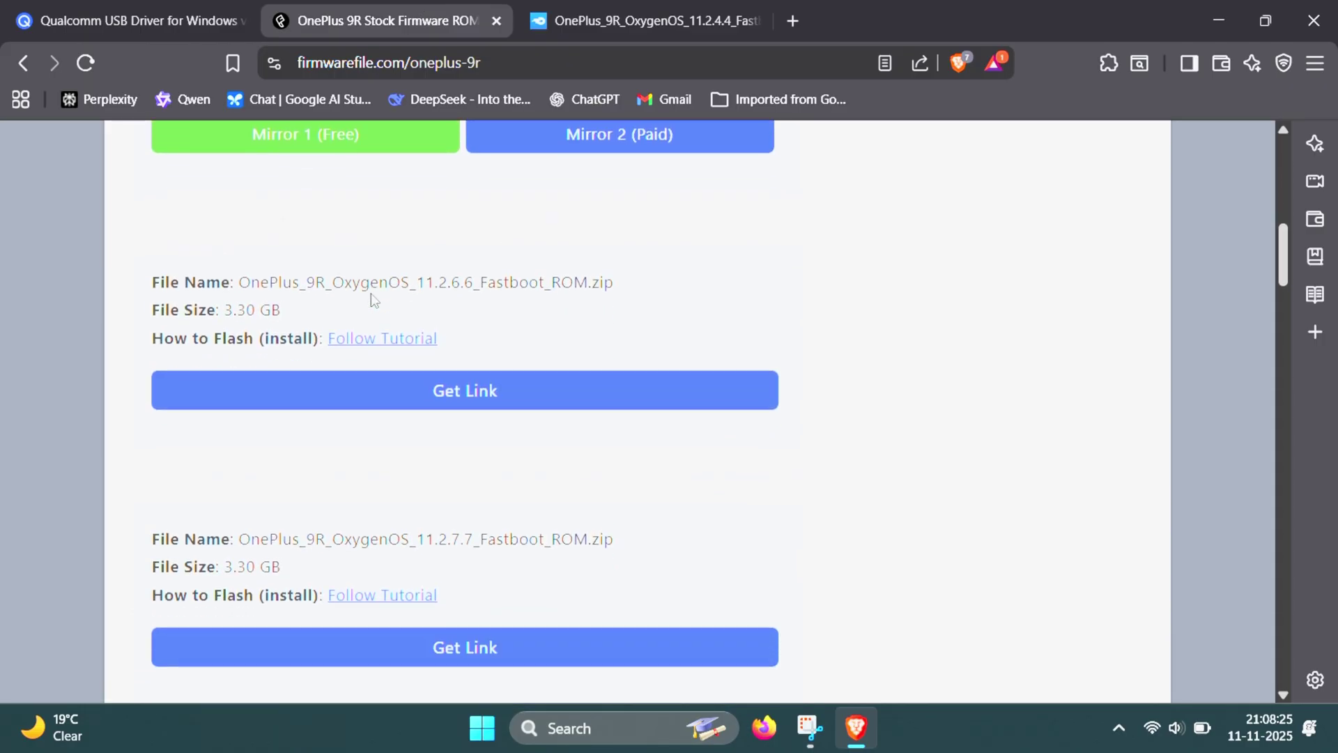
scroll(371, 293, "down", 8)
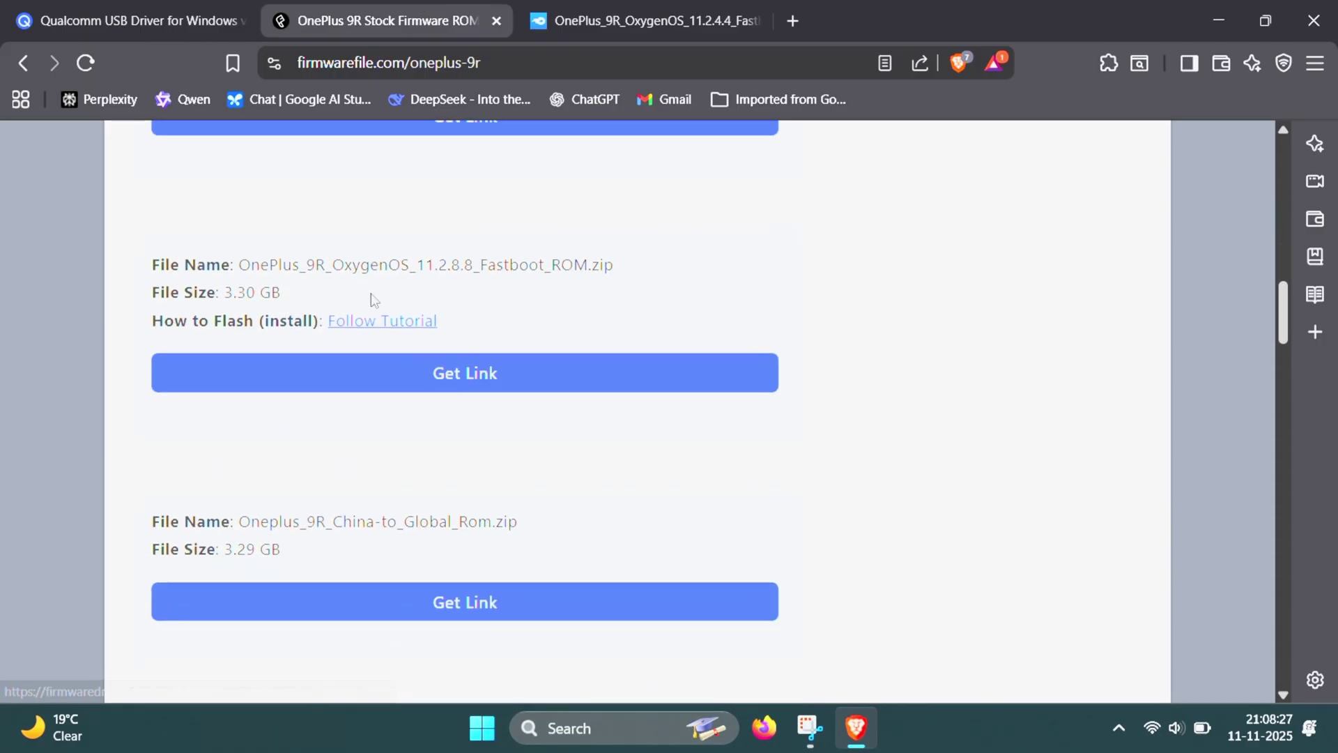
scroll(371, 293, "down", 4)
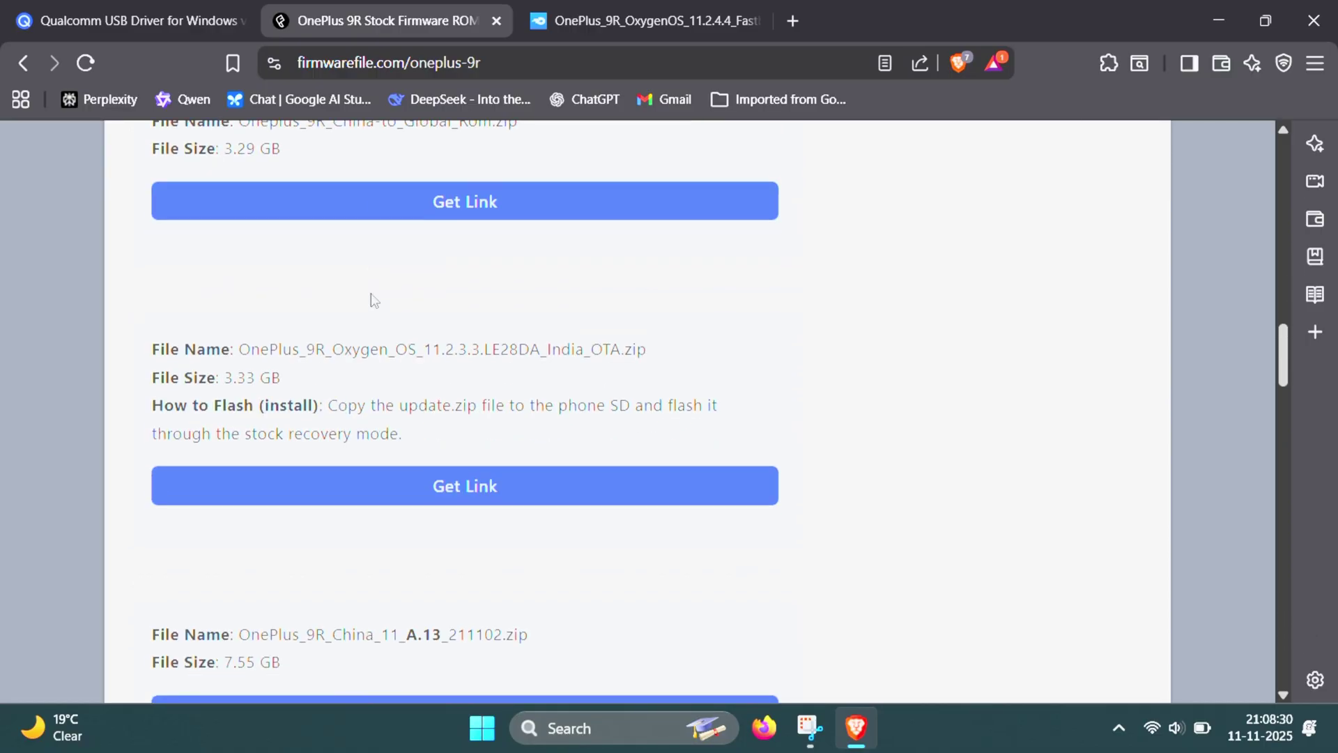
scroll(371, 293, "down", 1)
scroll(371, 292, "down", 1)
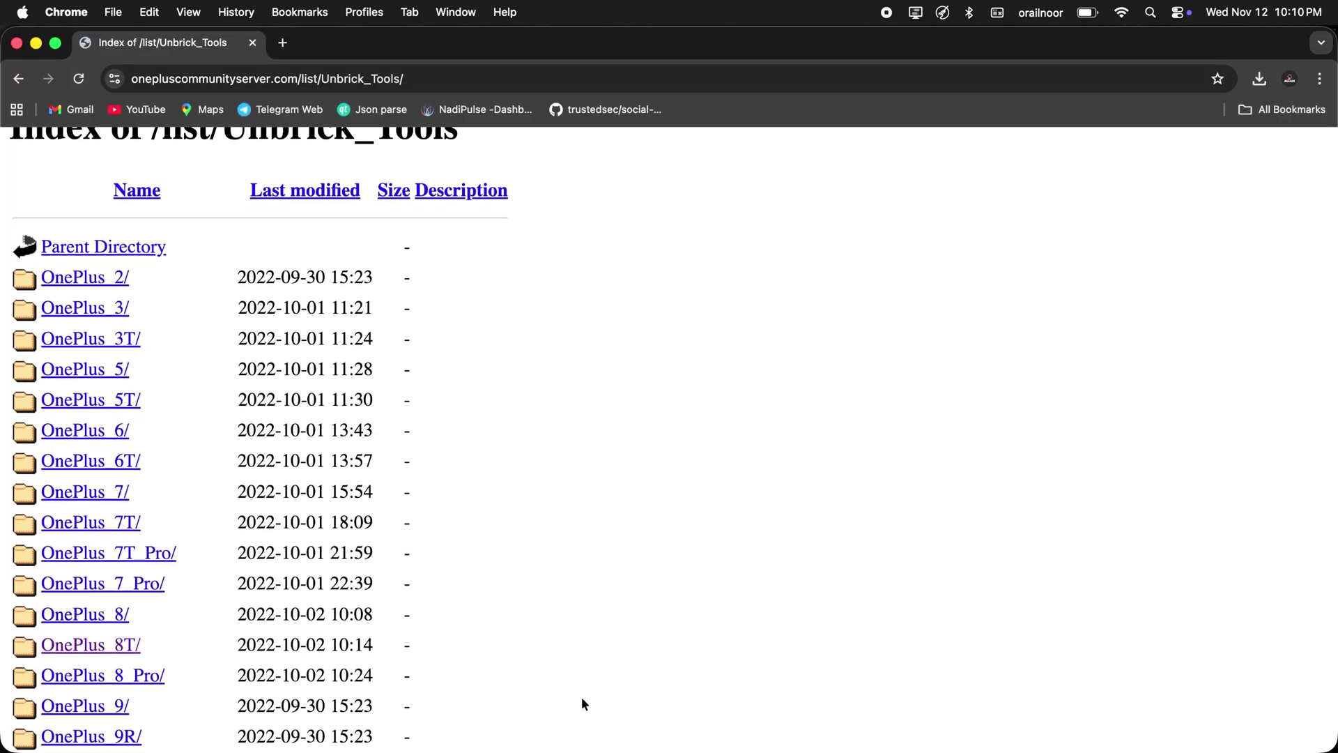
Scroll through the Unbrick_Tools model folders and the miuirom.org latest ROM table.
scroll(583, 702, "down", 2)
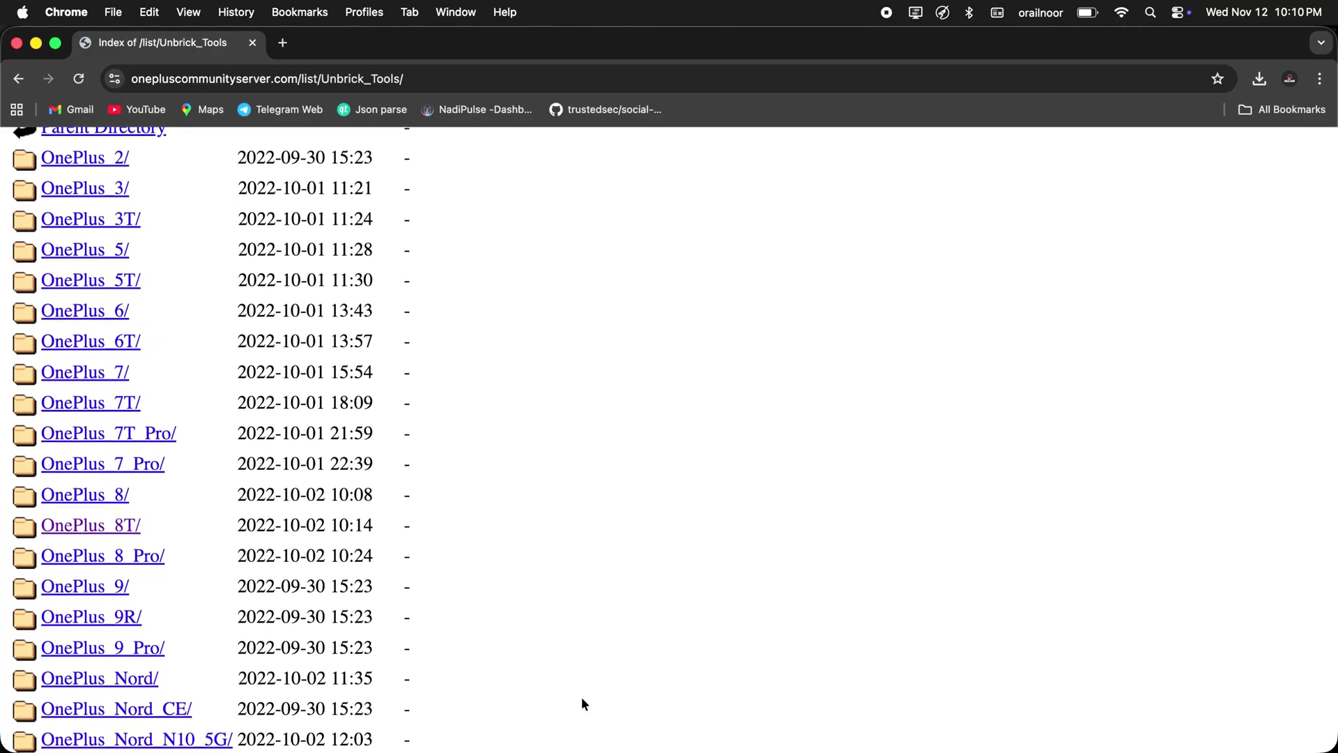
scroll(583, 704, "down", 1)
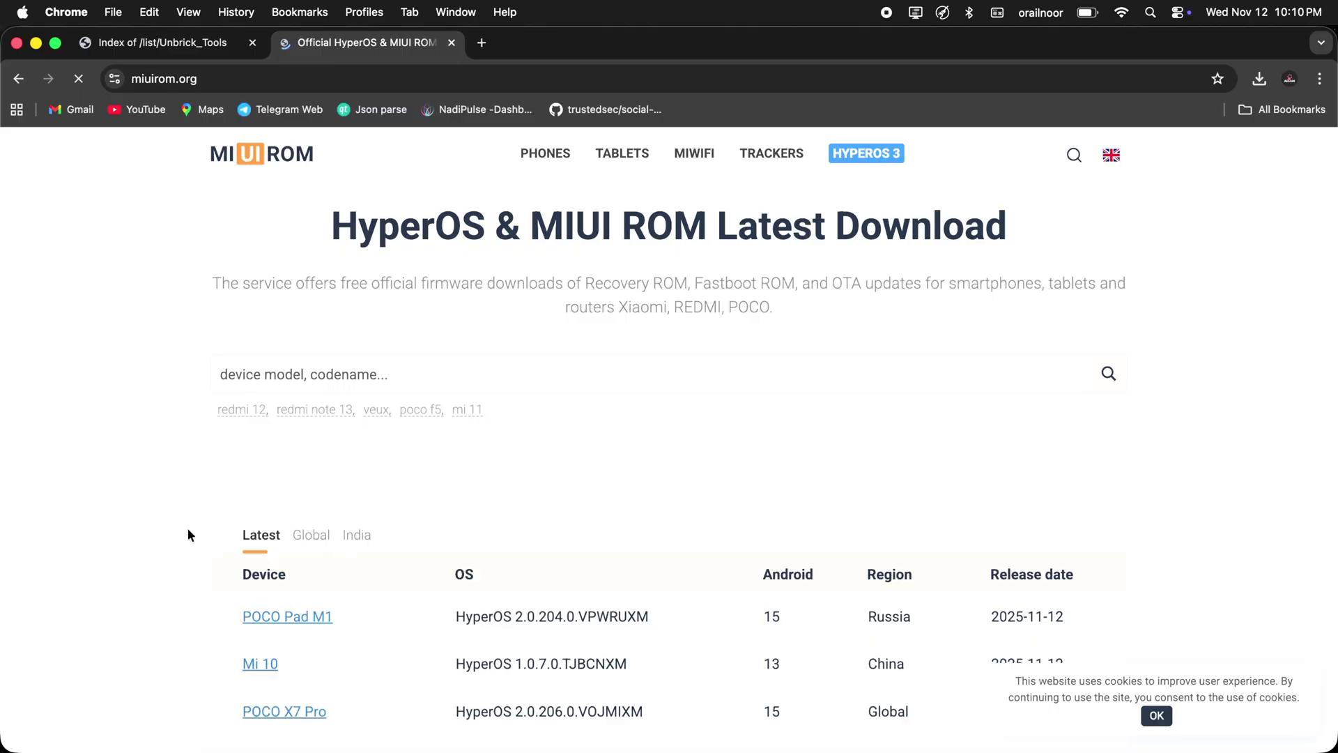
scroll(177, 553, "down", 3)
scroll(177, 554, "down", 5)
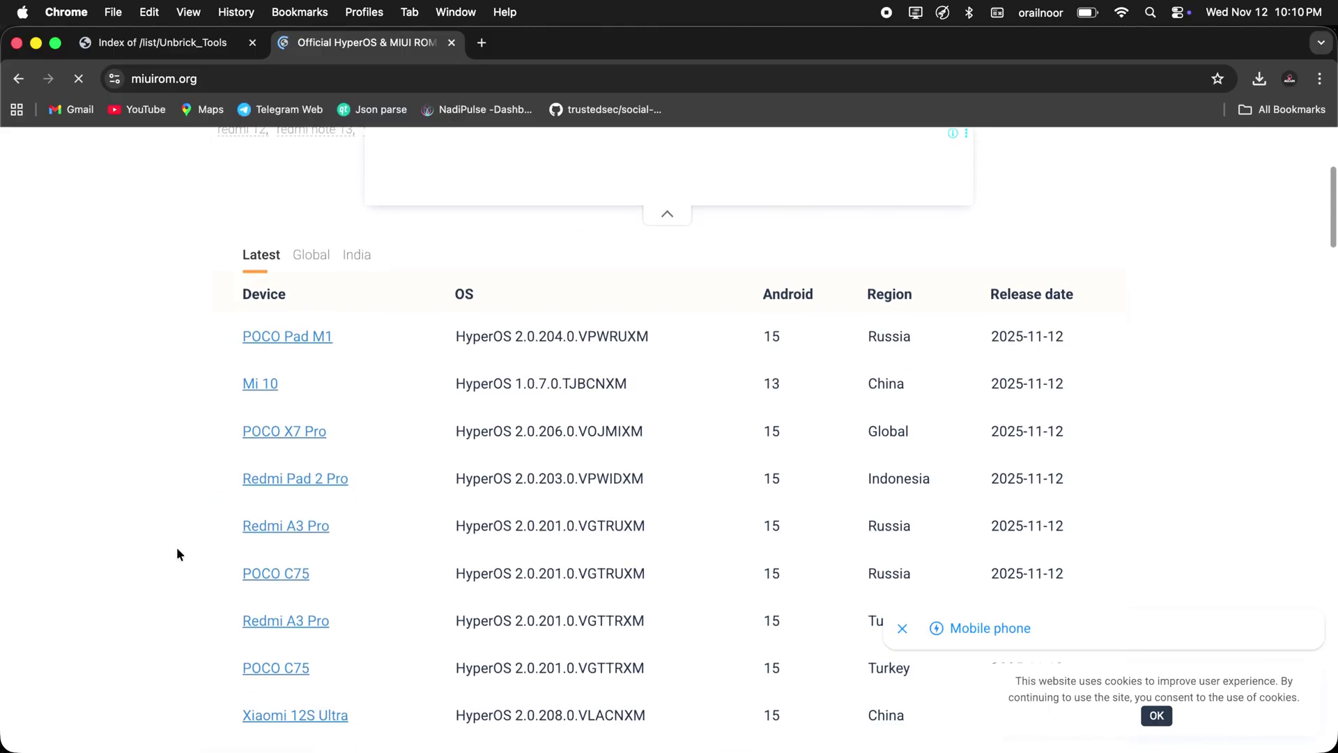
scroll(177, 553, "down", 3)
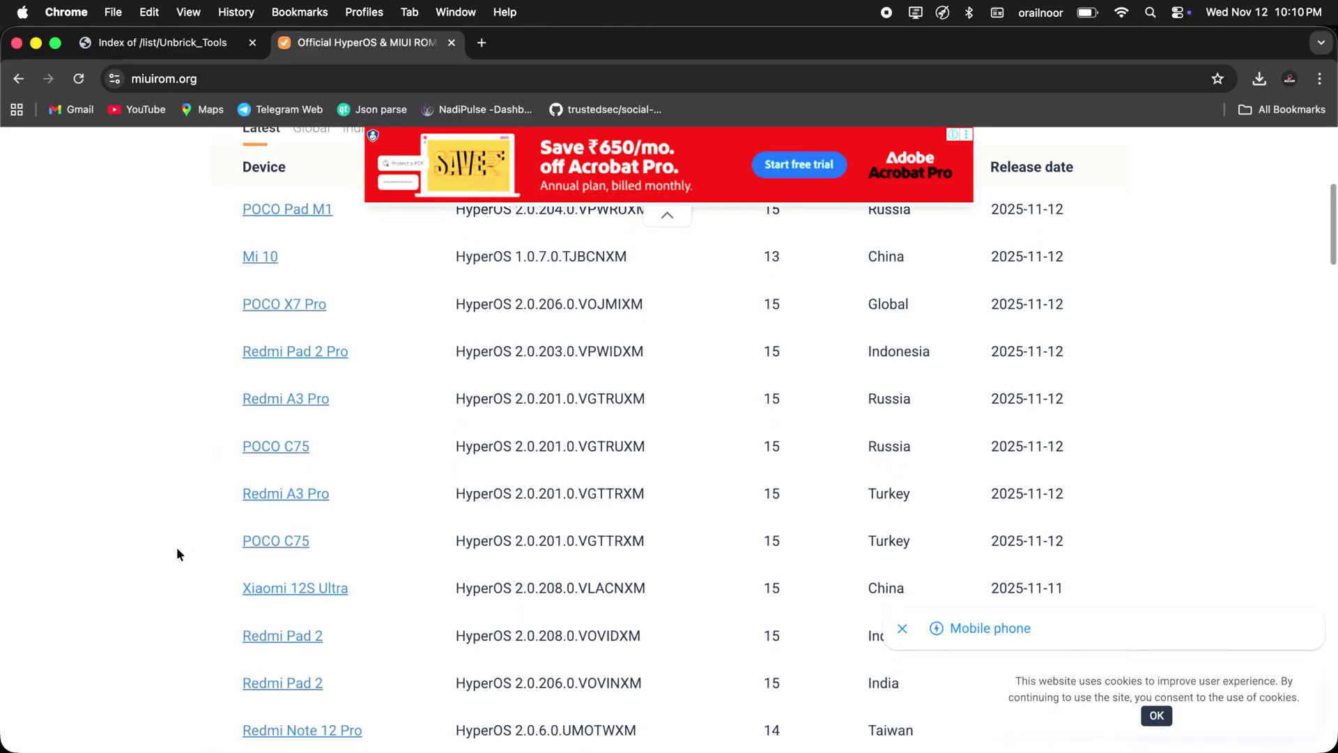
scroll(177, 554, "down", 3)
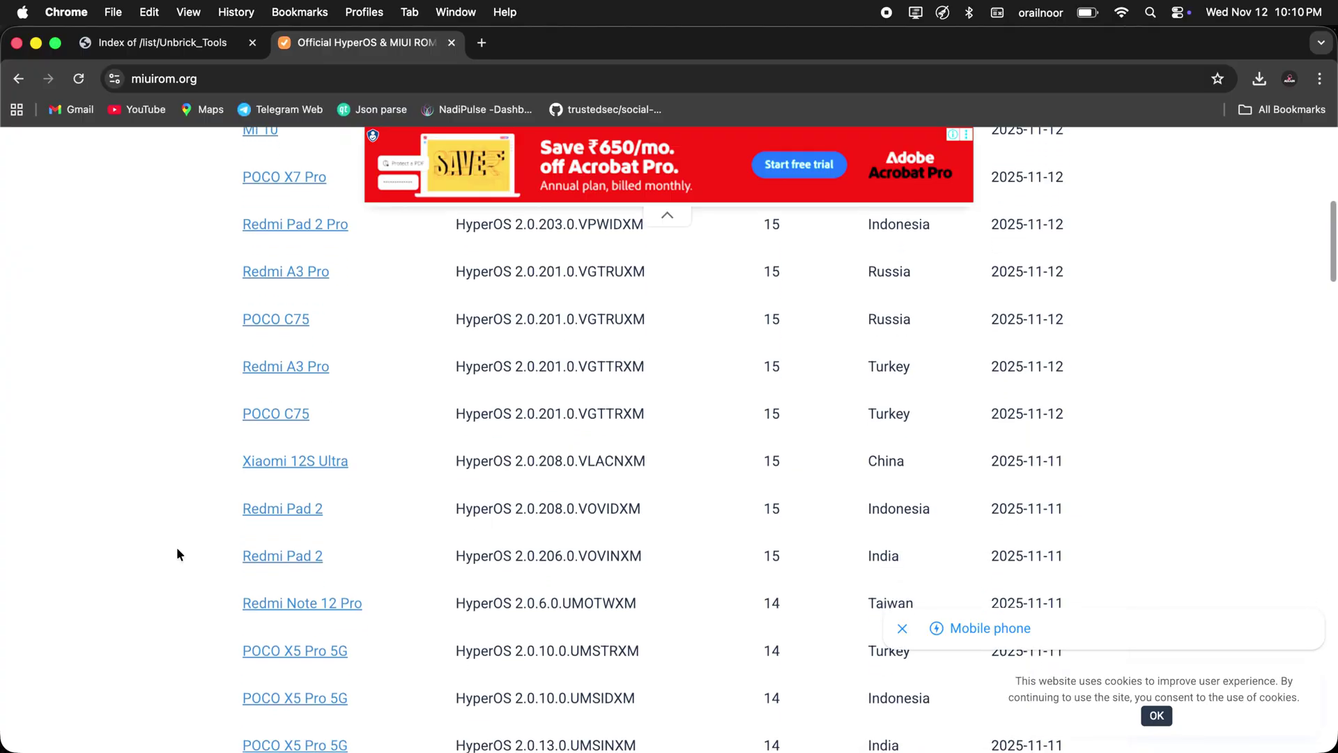
scroll(177, 554, "down", 4)
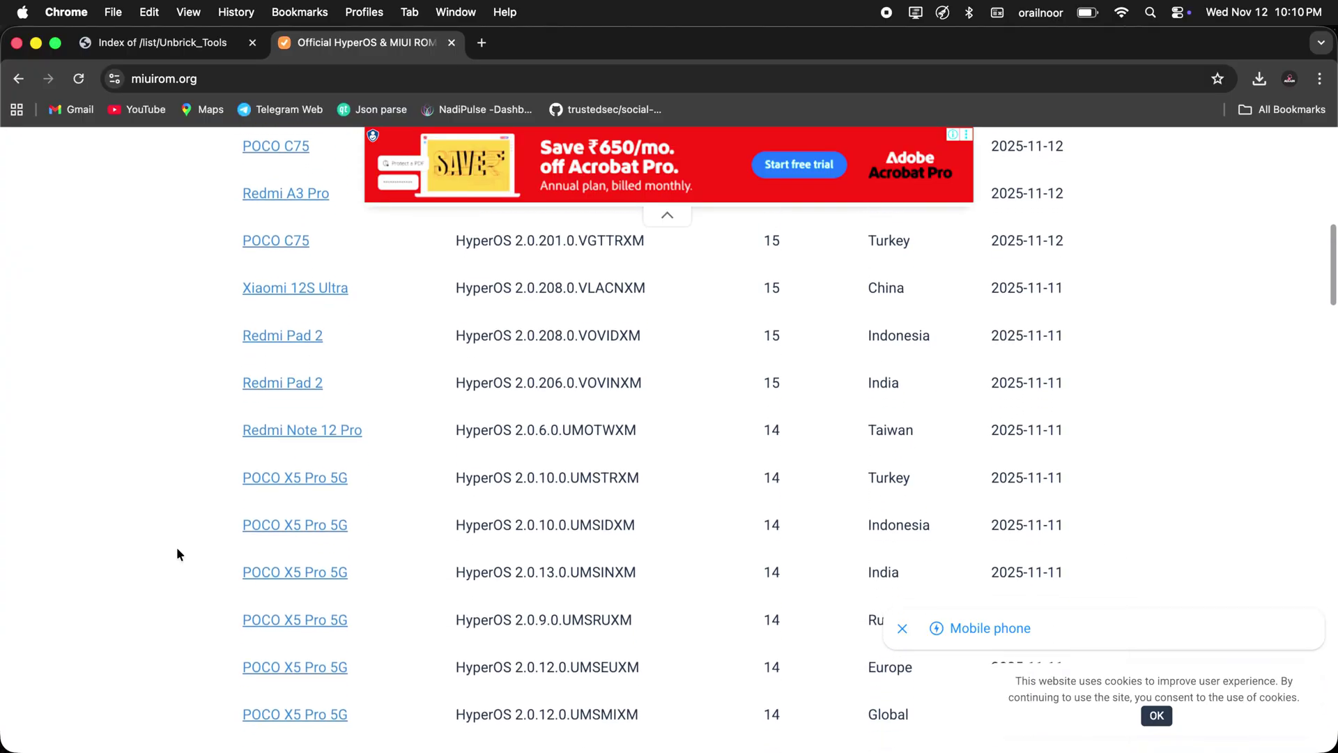
scroll(177, 554, "down", 1)
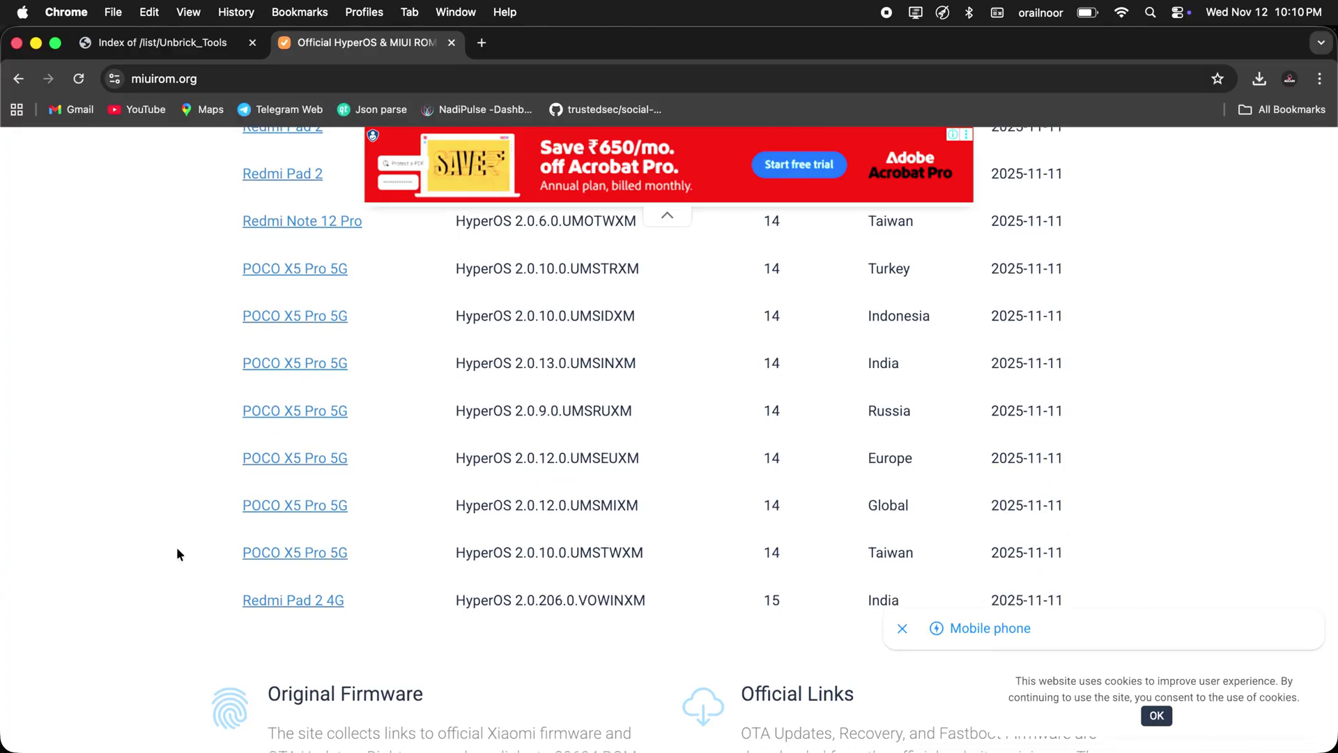
In a new tab, search 'lollinet' and open the Lenomola firmware folder on lolinet mirrors.
key("super+t")
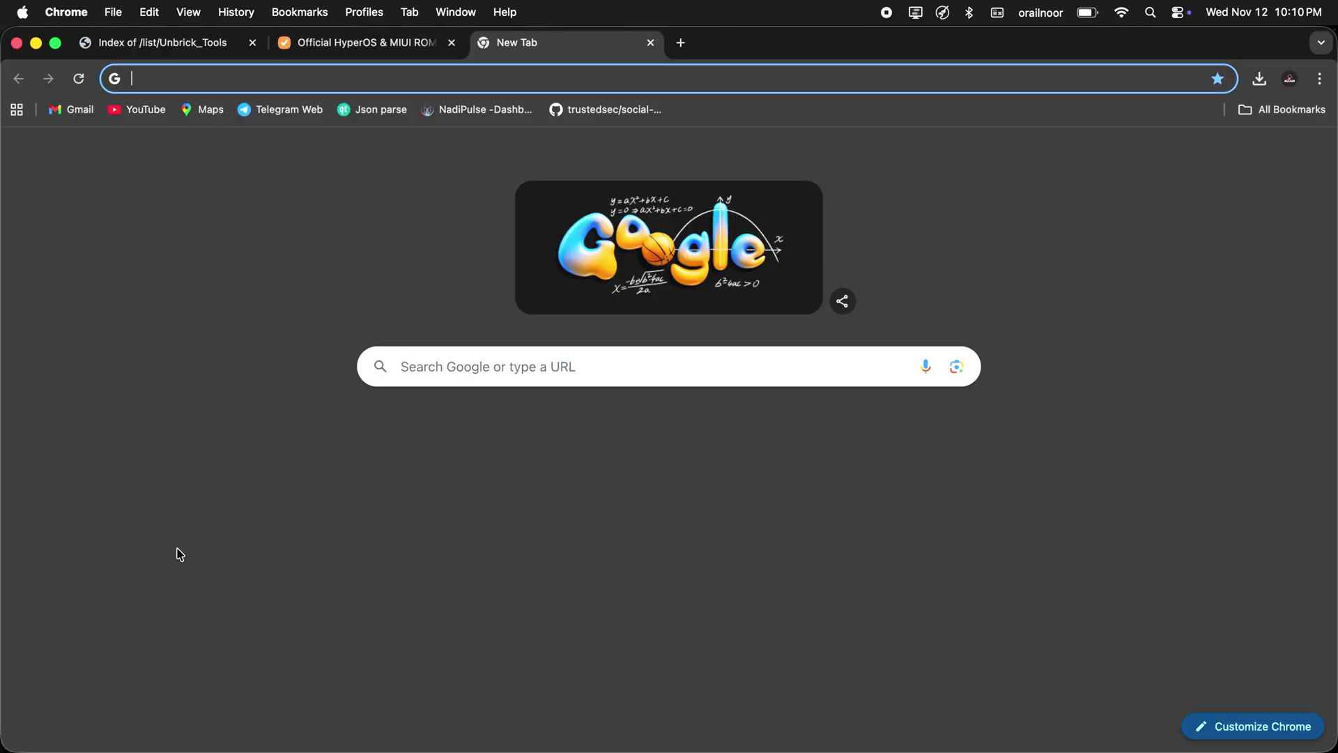
type("lollinet")
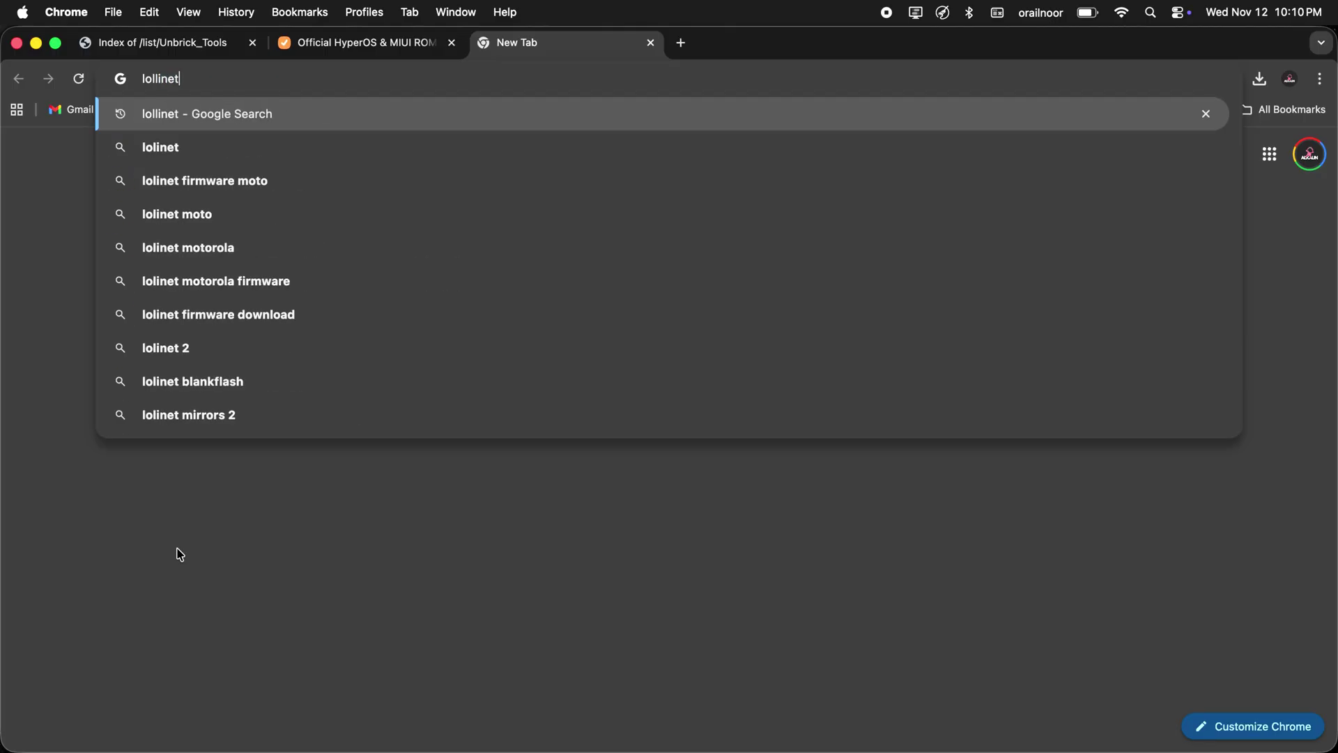
key("Return")
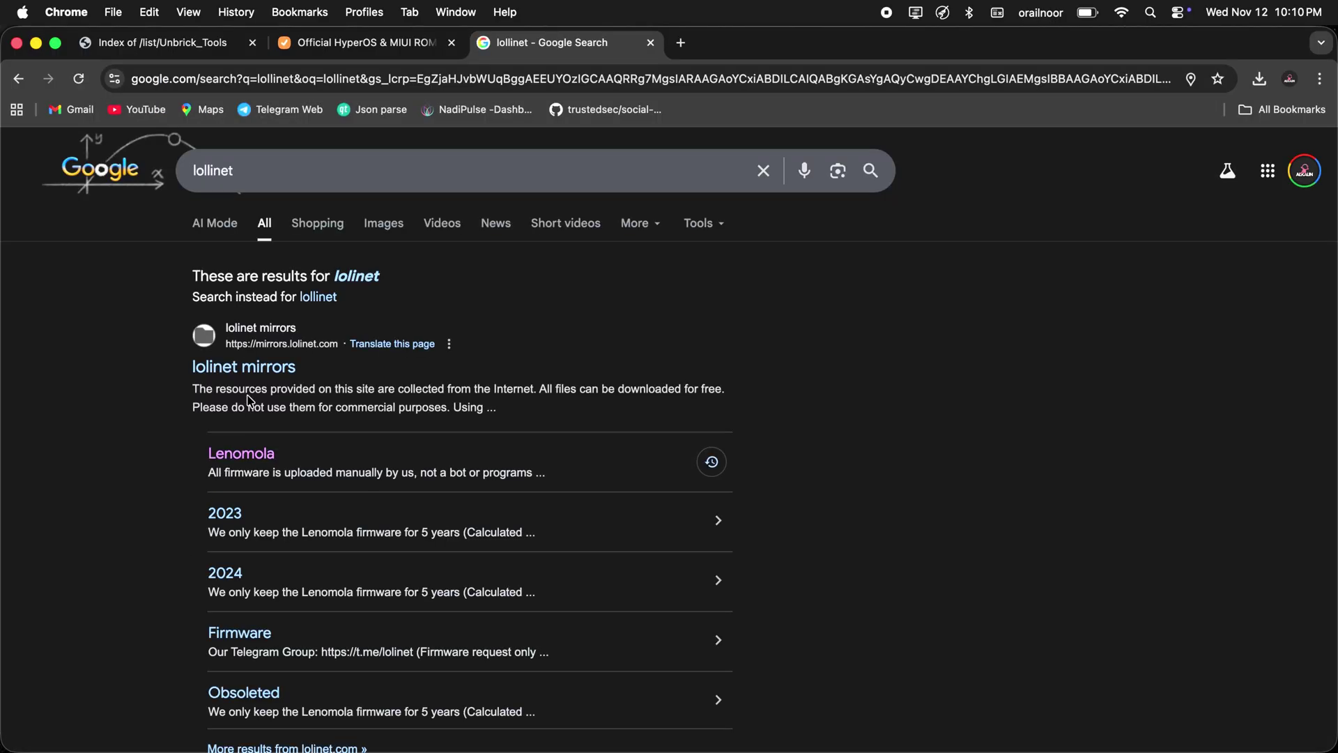
left_click(241, 454)
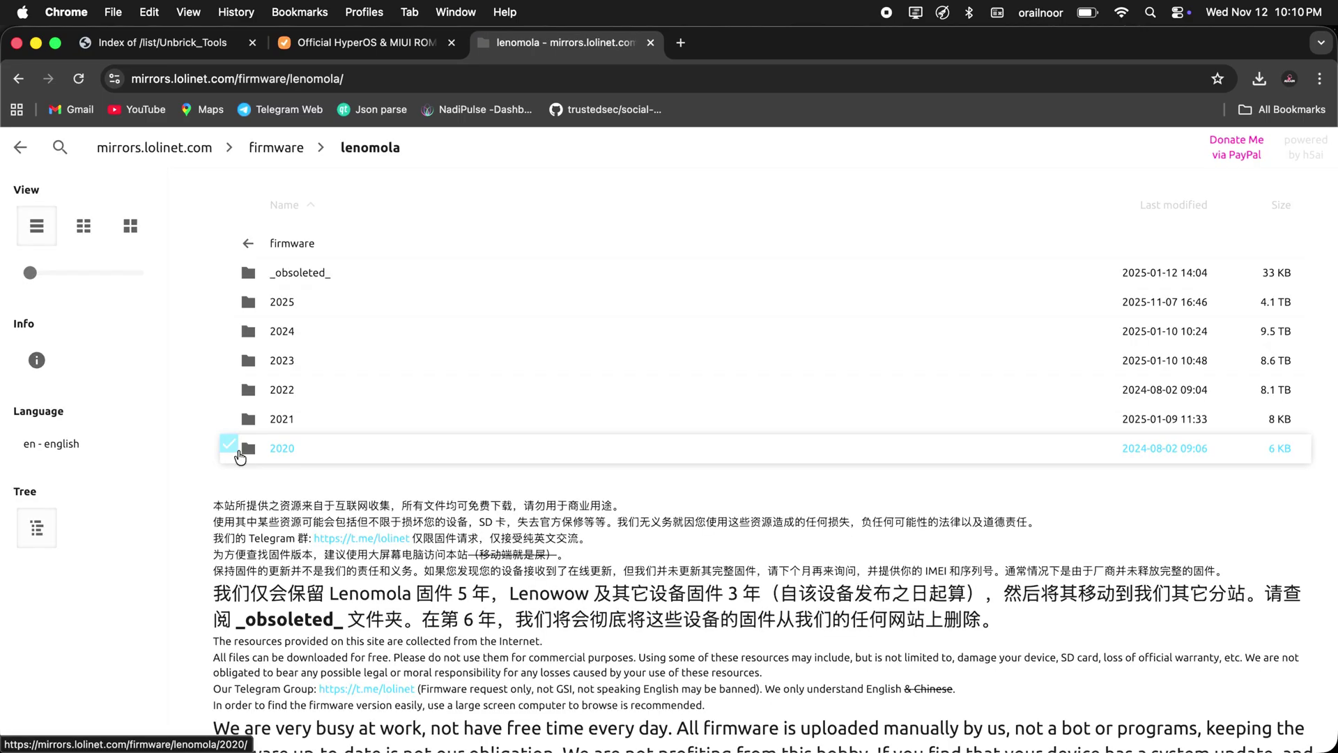
Browse into the 2025 › bogota › official firmware folder.
left_click(290, 308)
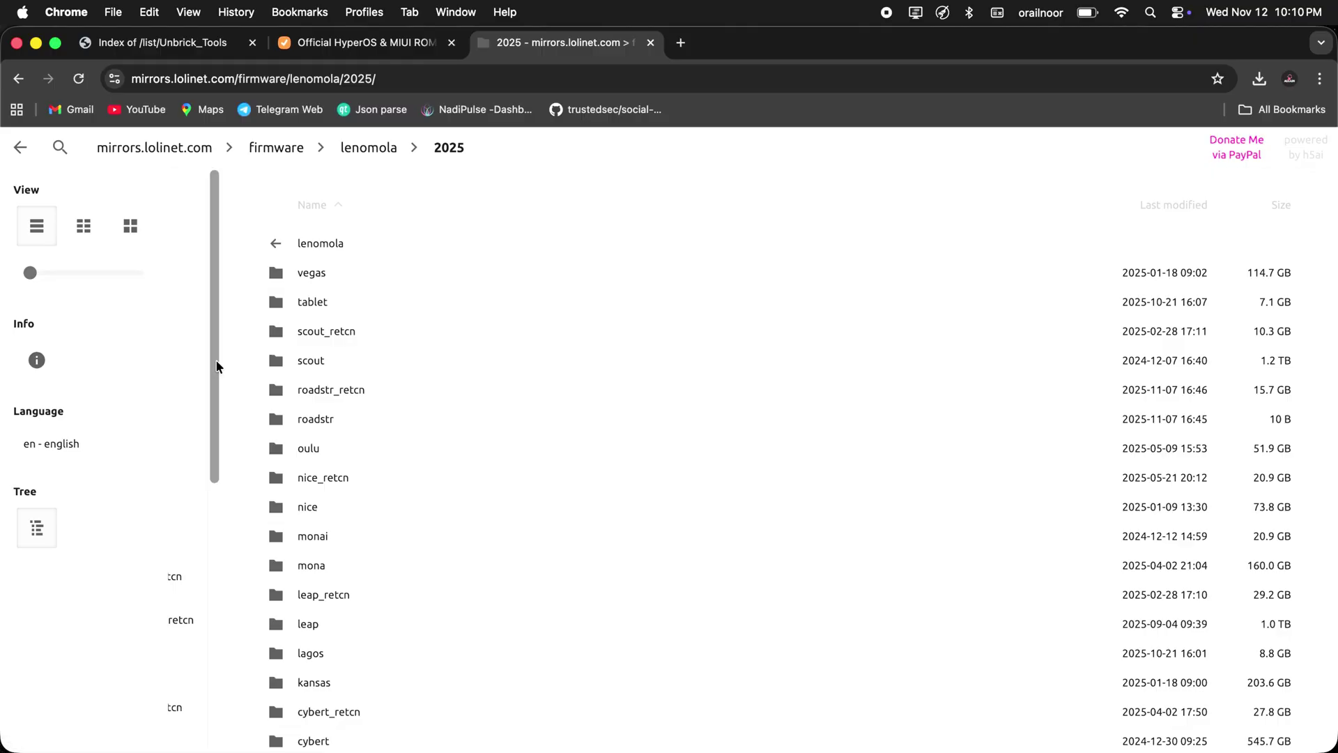
scroll(237, 390, "down", 3)
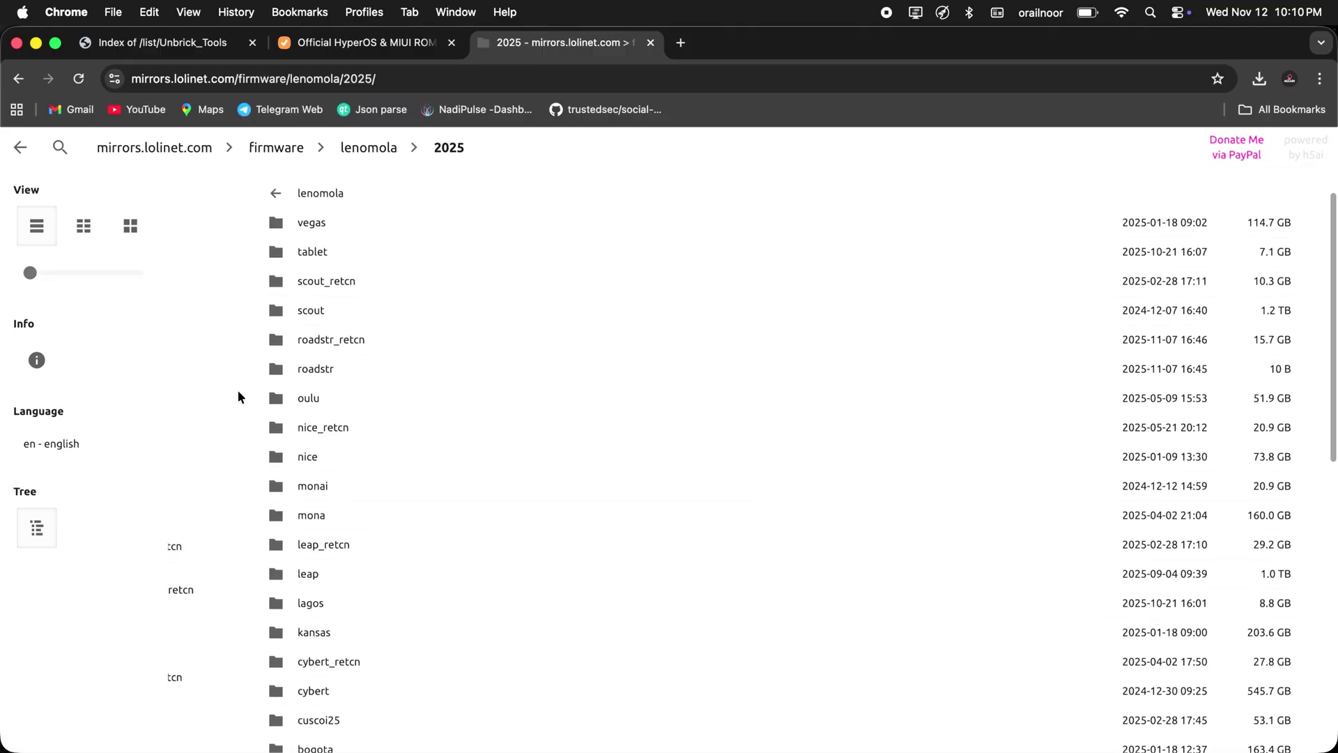
scroll(238, 394, "down", 3)
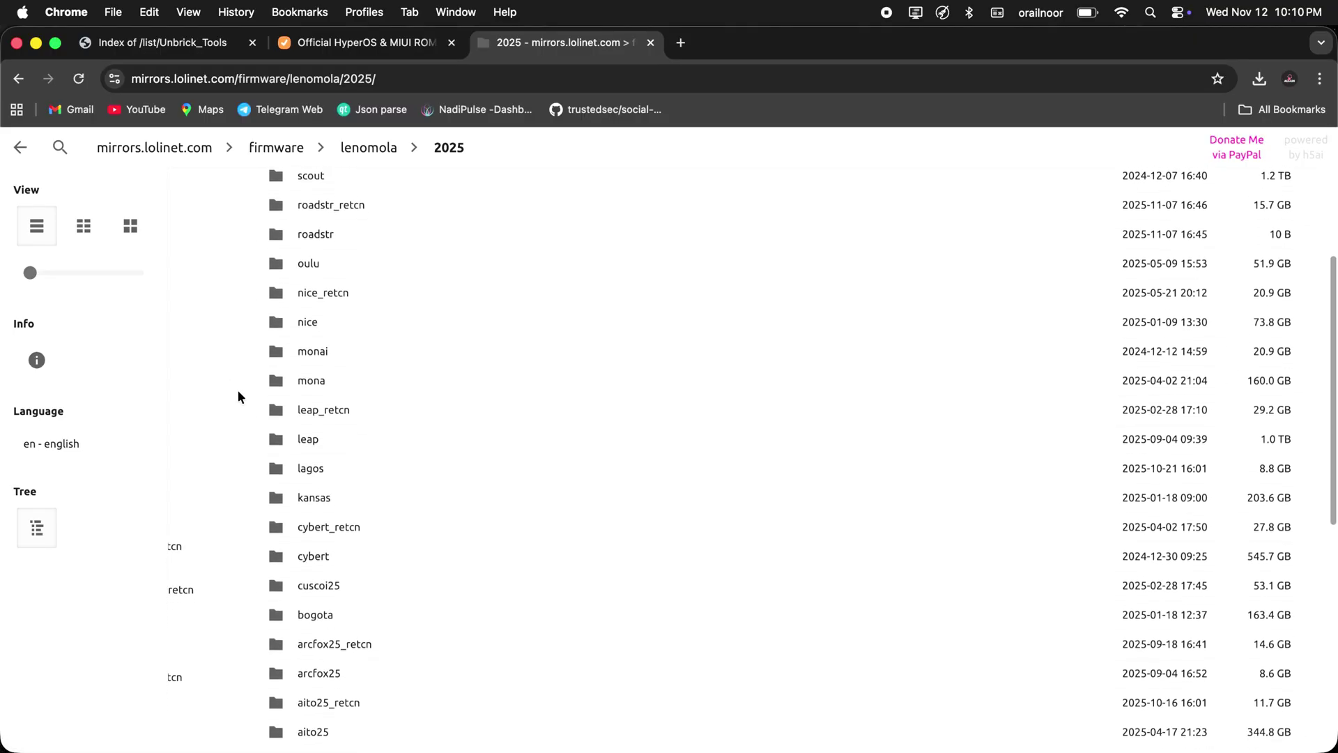
scroll(238, 396, "down", 4)
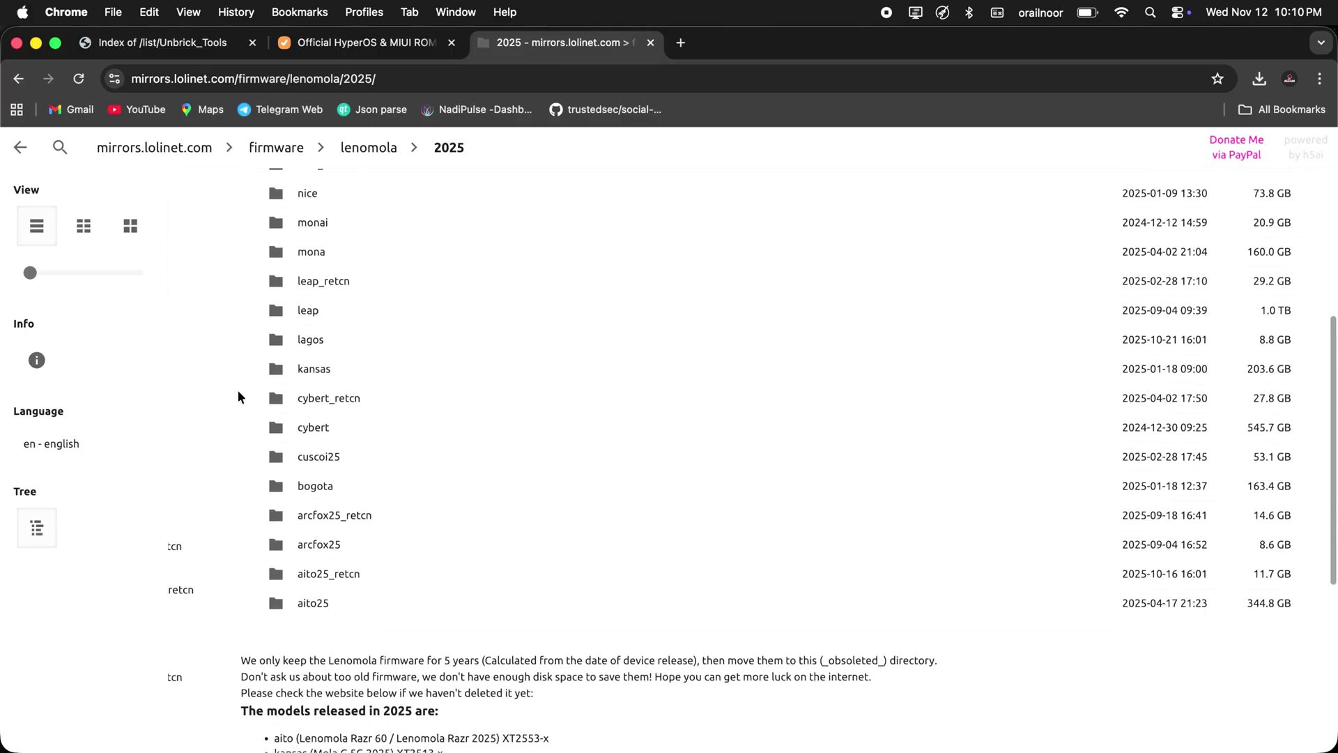
scroll(237, 396, "down", 3)
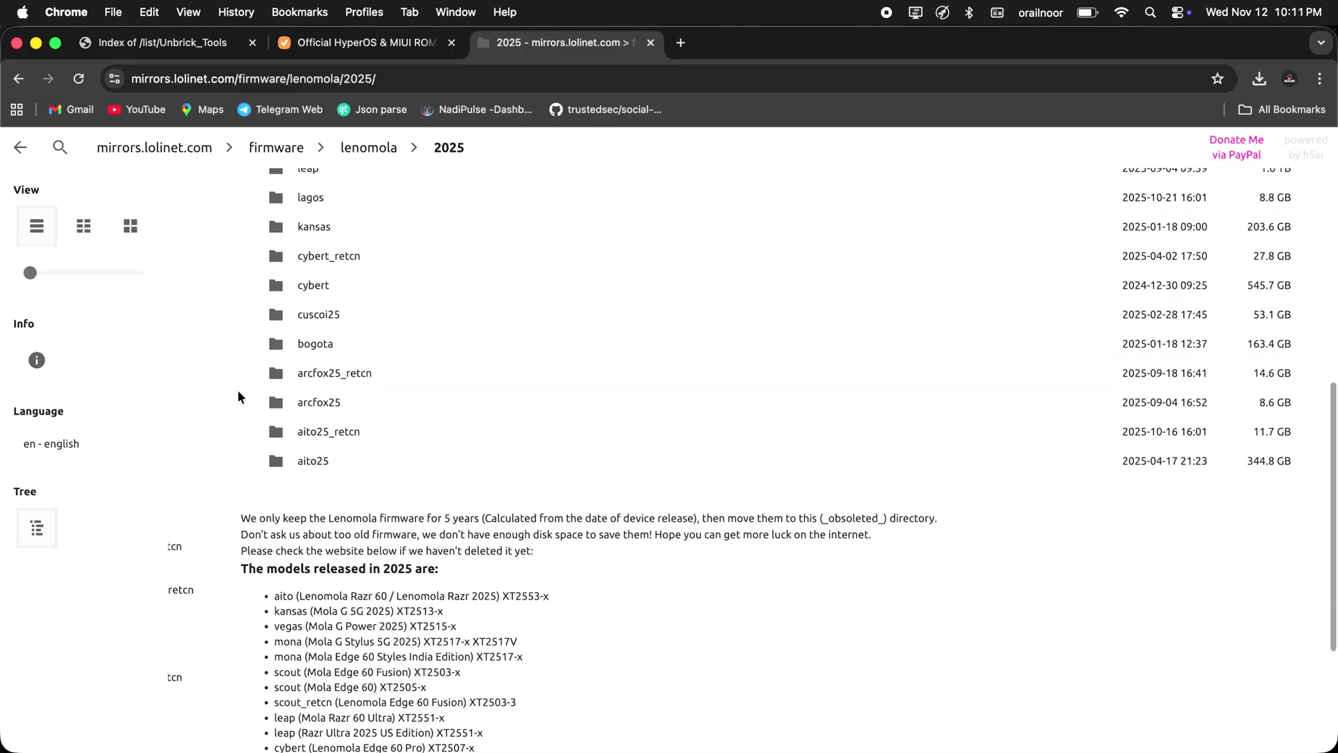
left_click(315, 344)
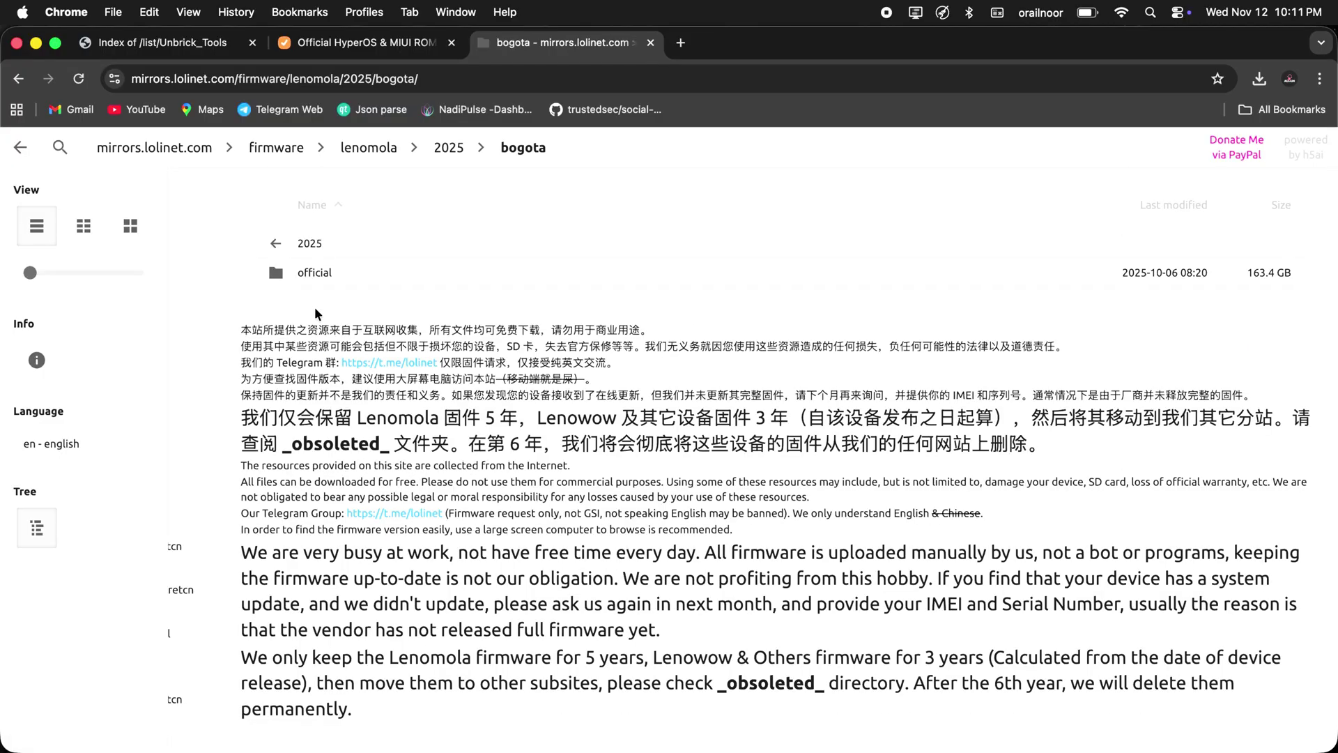
left_click(304, 278)
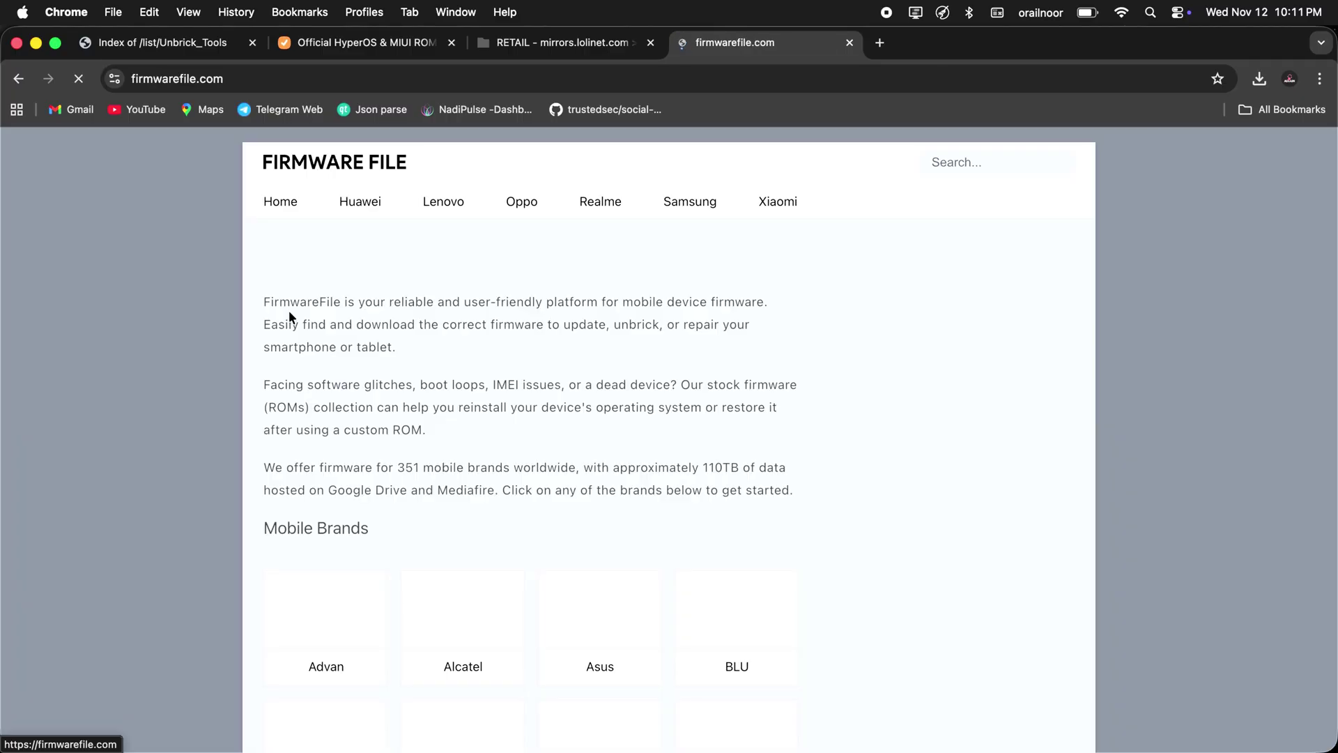
Scroll the firmwarefile.com brand grid down to the OnePlus, Xiaomi and ZTE tiles.
scroll(290, 317, "down", 3)
scroll(289, 311, "down", 4)
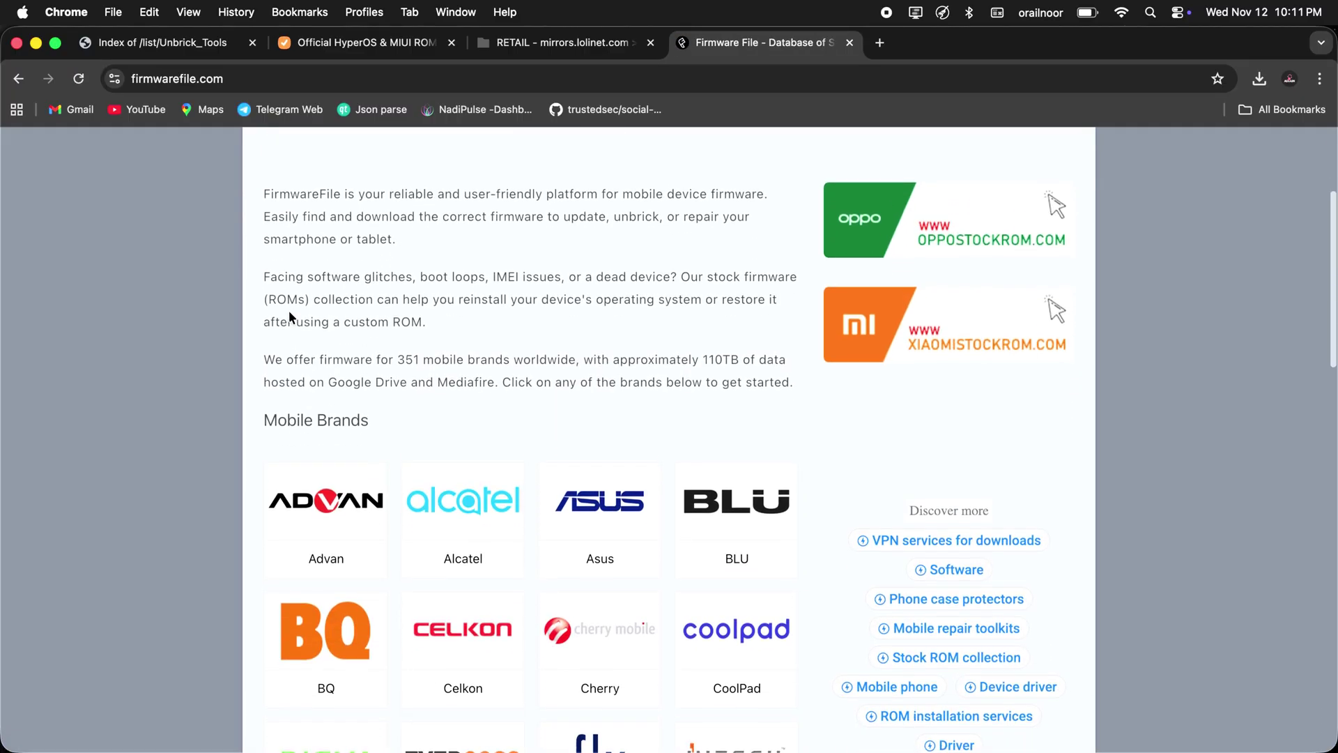
scroll(288, 311, "down", 5)
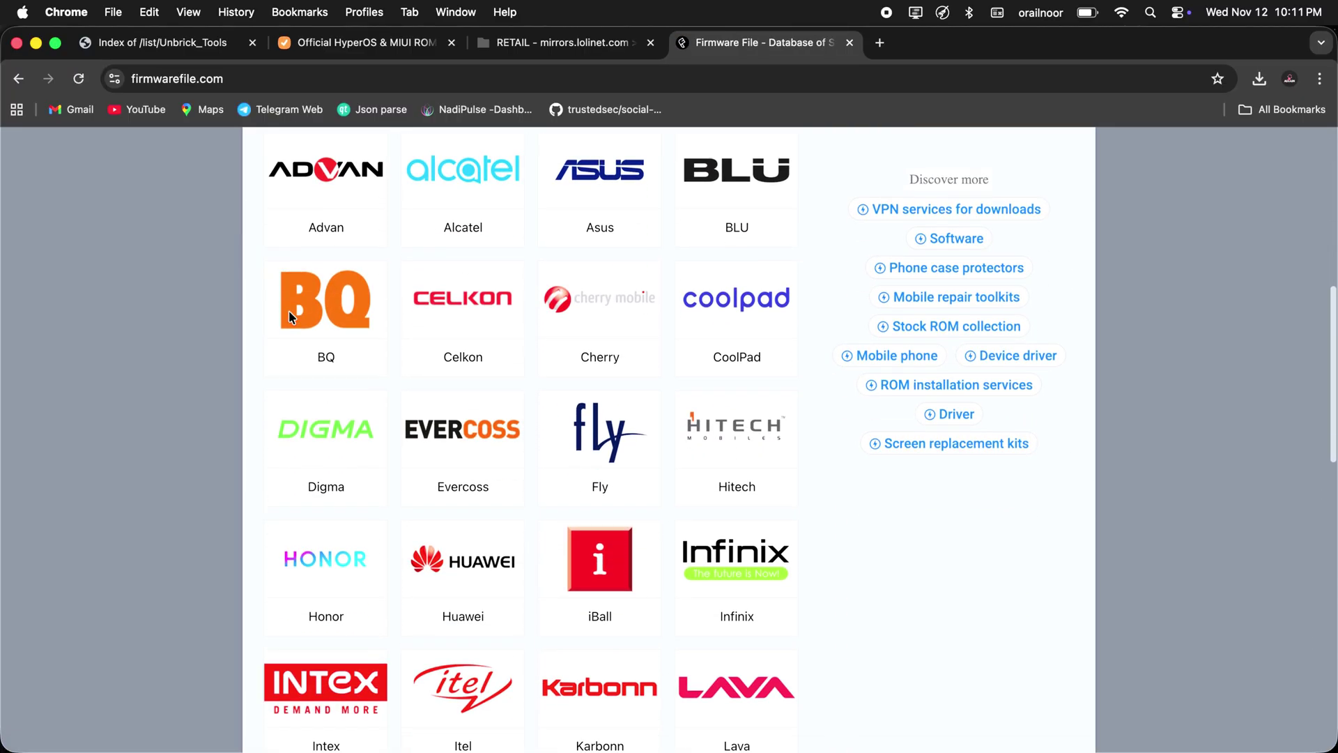
scroll(288, 310, "down", 3)
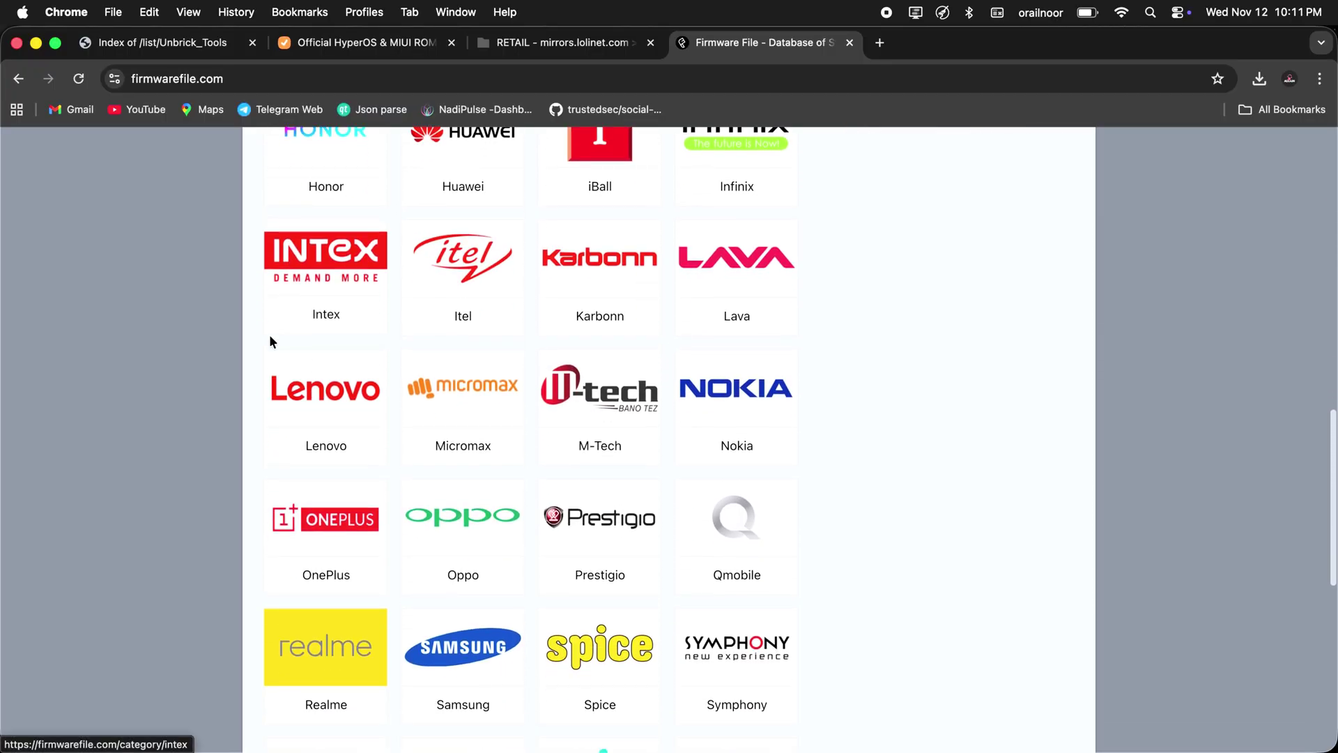
scroll(253, 382, "down", 5)
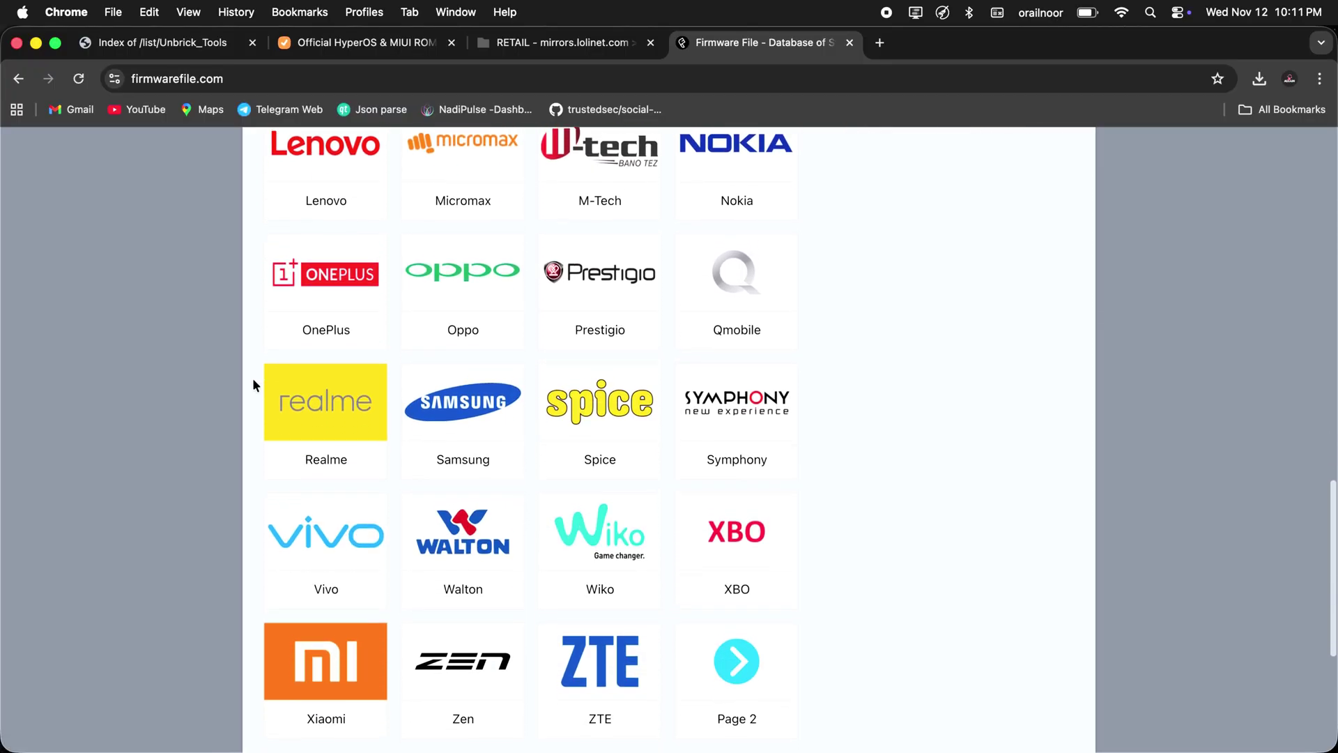
scroll(253, 383, "down", 1)
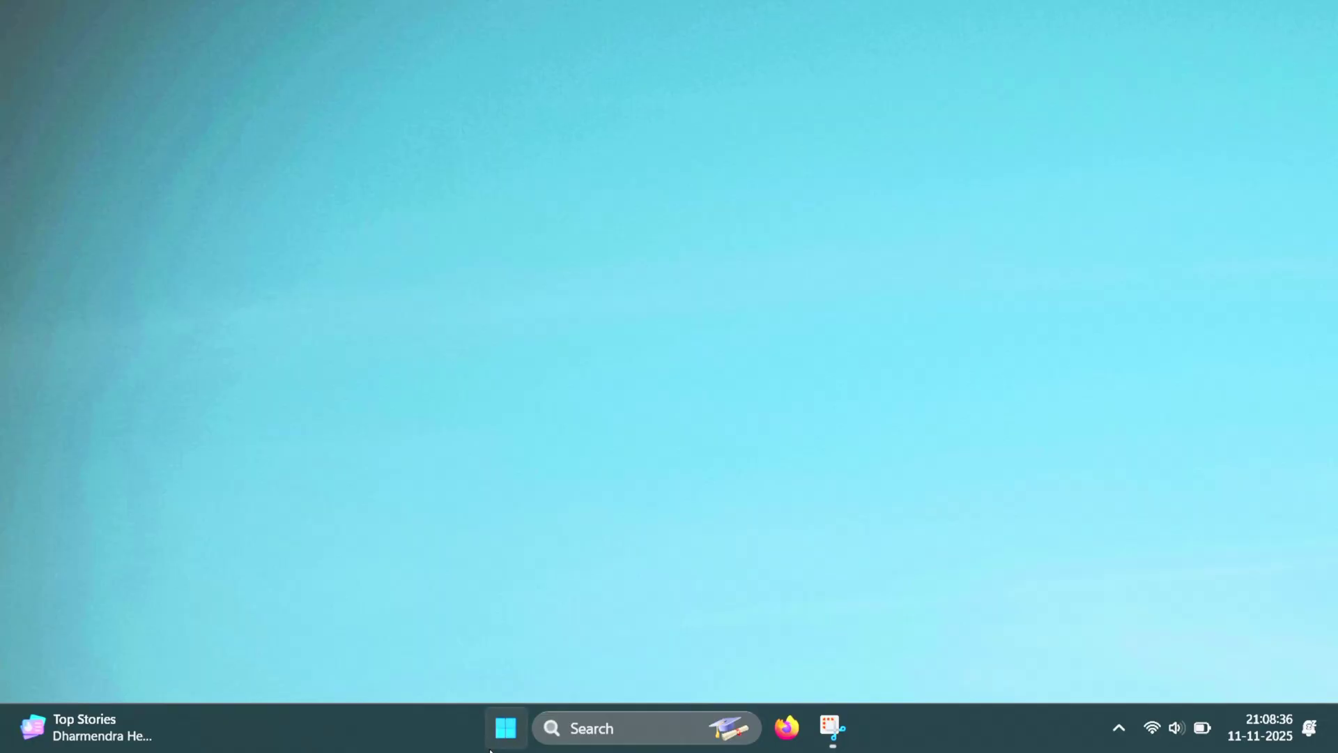
Open File Explorer on the Pictures folder with the details pane hidden.
key("super")
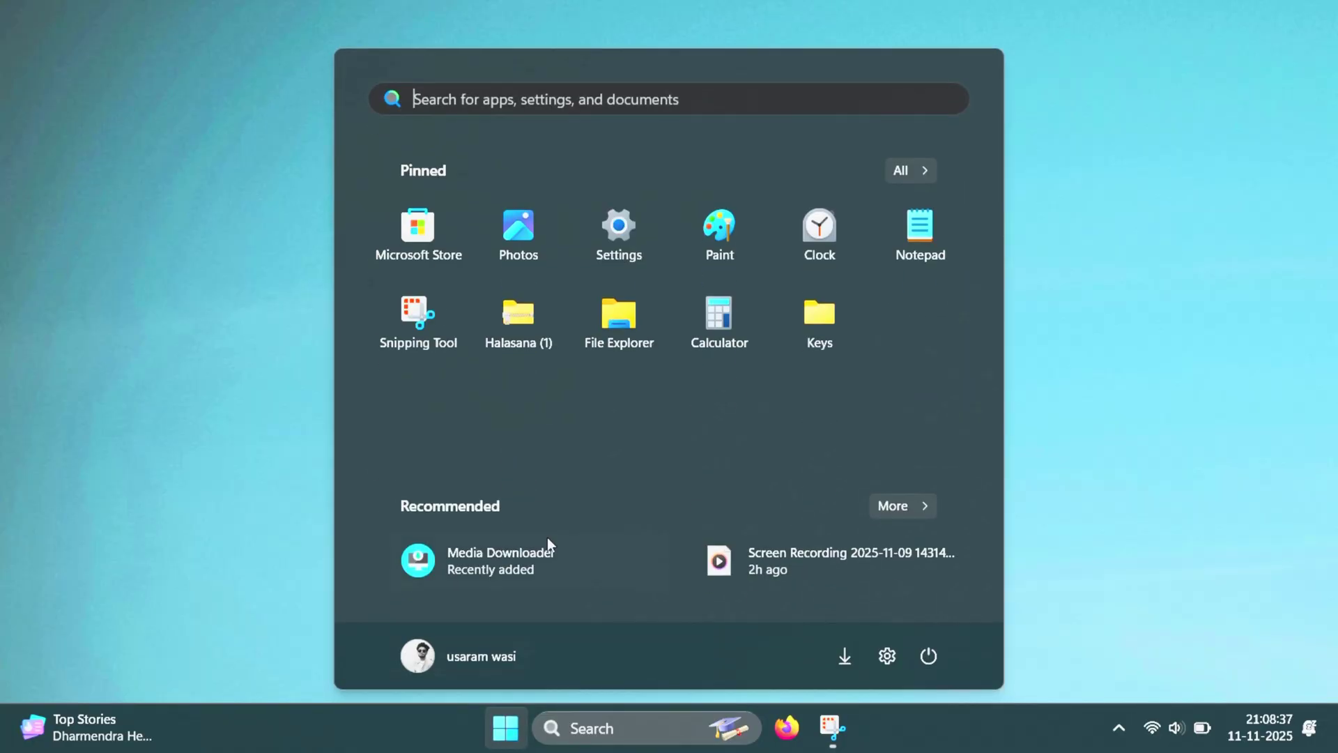
left_click(619, 324)
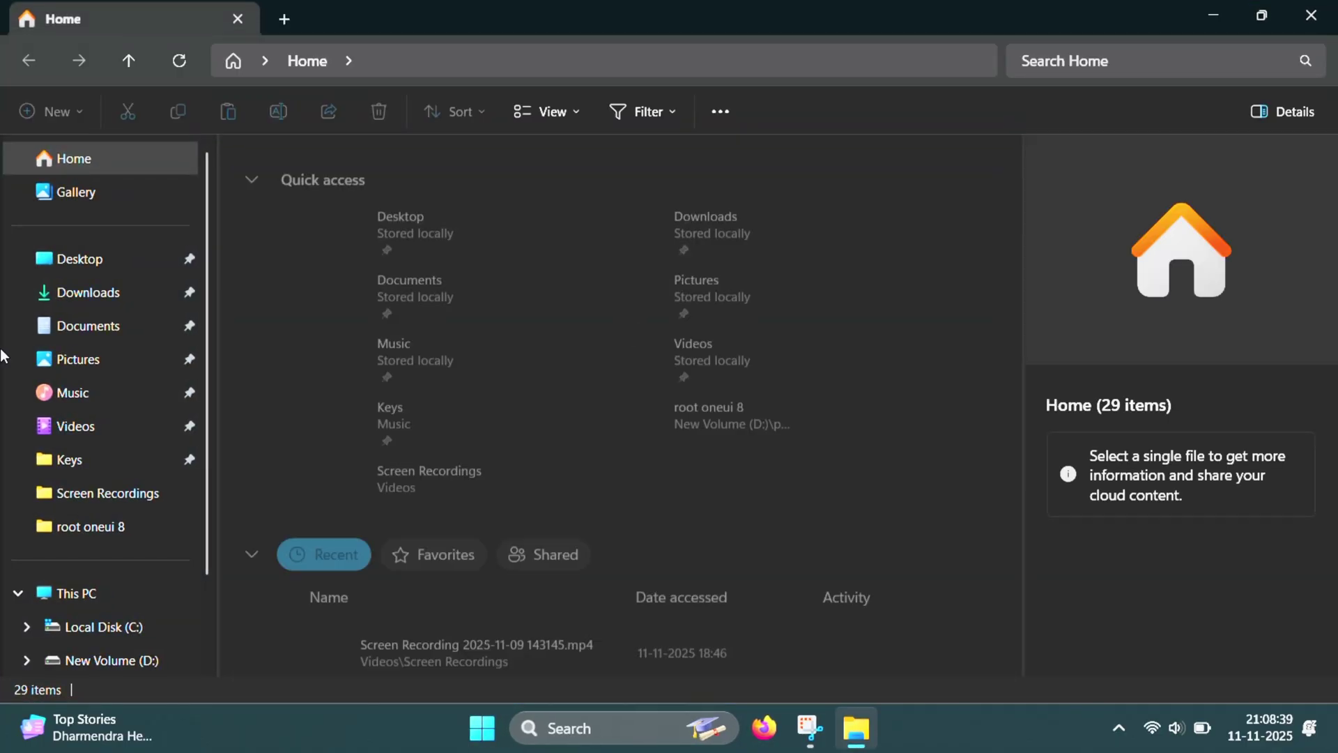
left_click(116, 372)
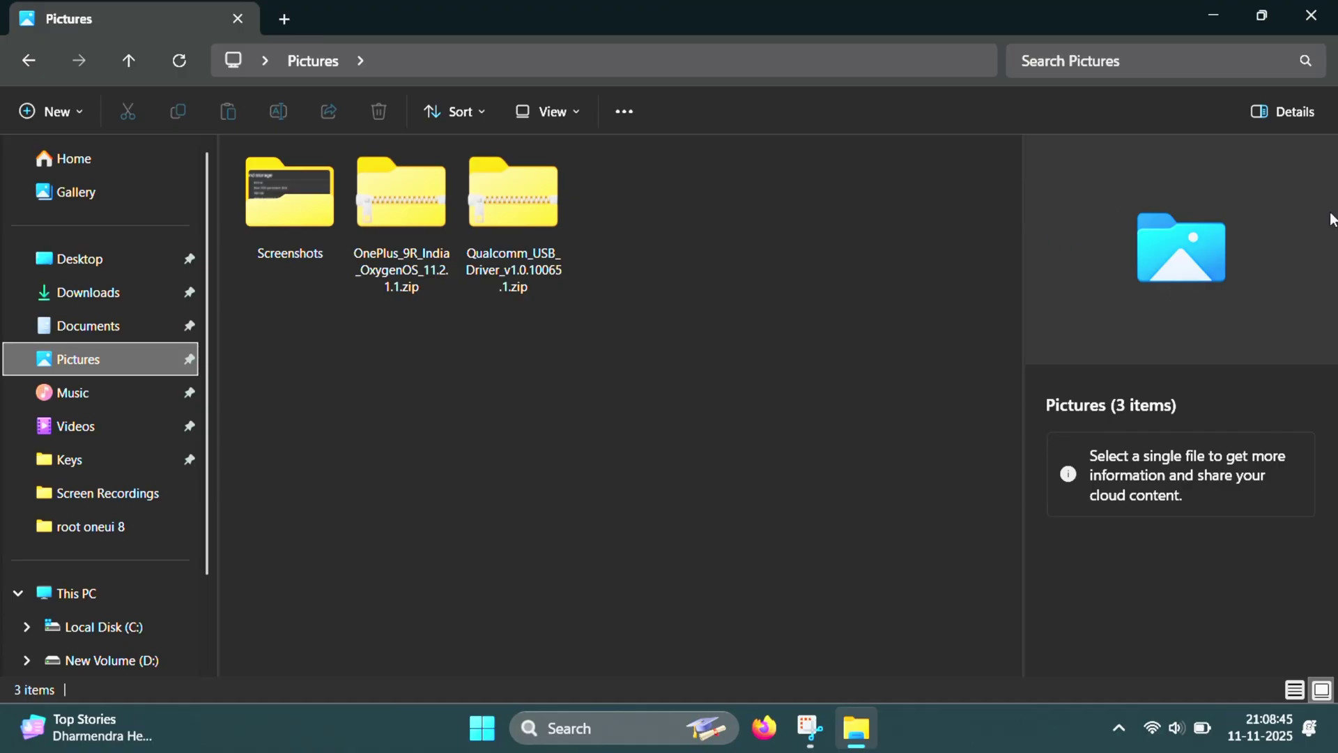
left_click(1254, 104)
Select the Qualcomm driver zip alone and choose Extract All on it.
left_click(687, 488)
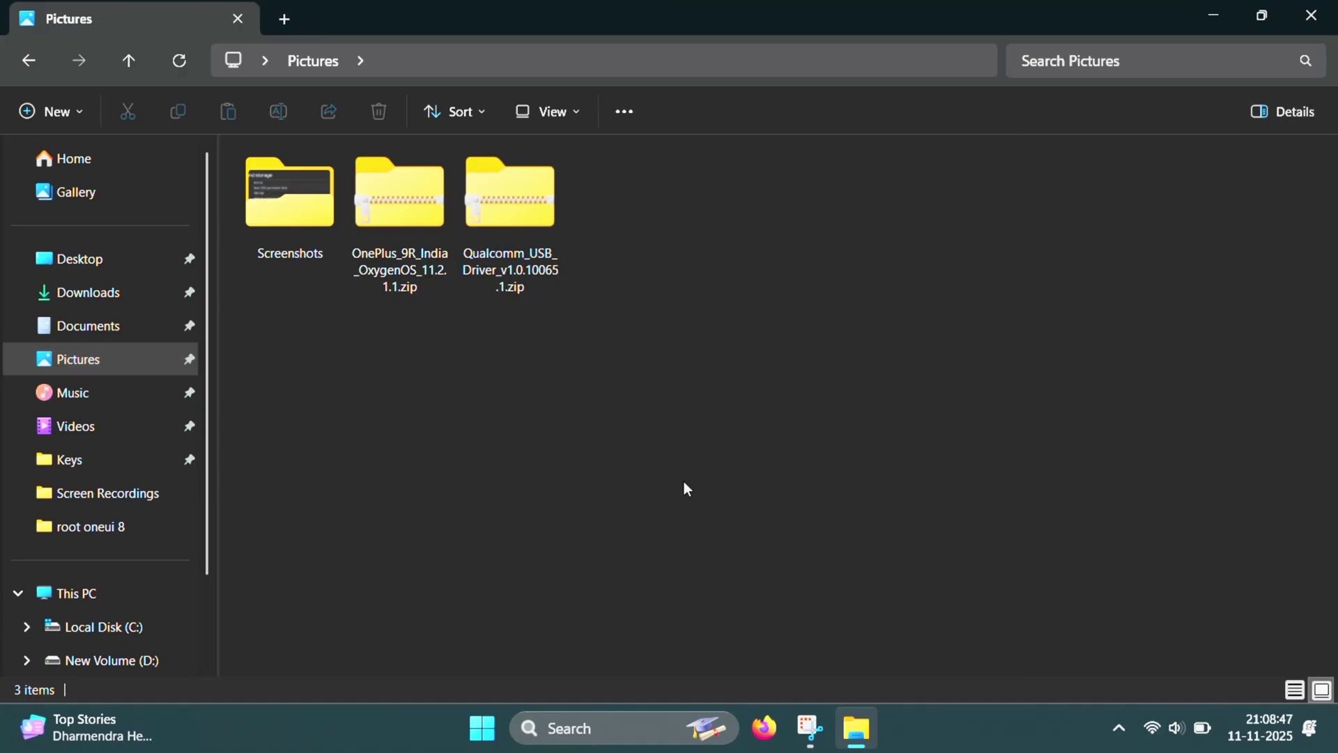
left_click_drag(570, 236, 411, 241)
left_click(425, 442)
left_click(521, 288)
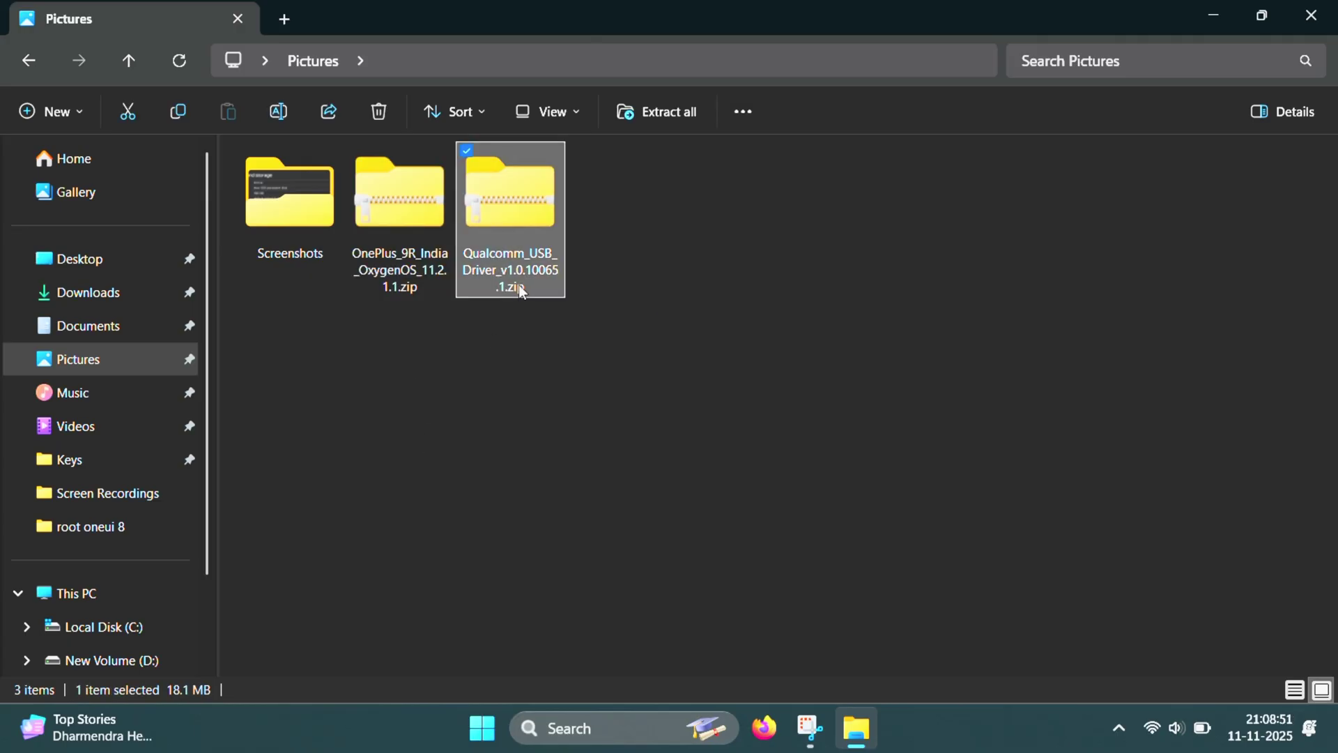
right_click(521, 287)
left_click(605, 283)
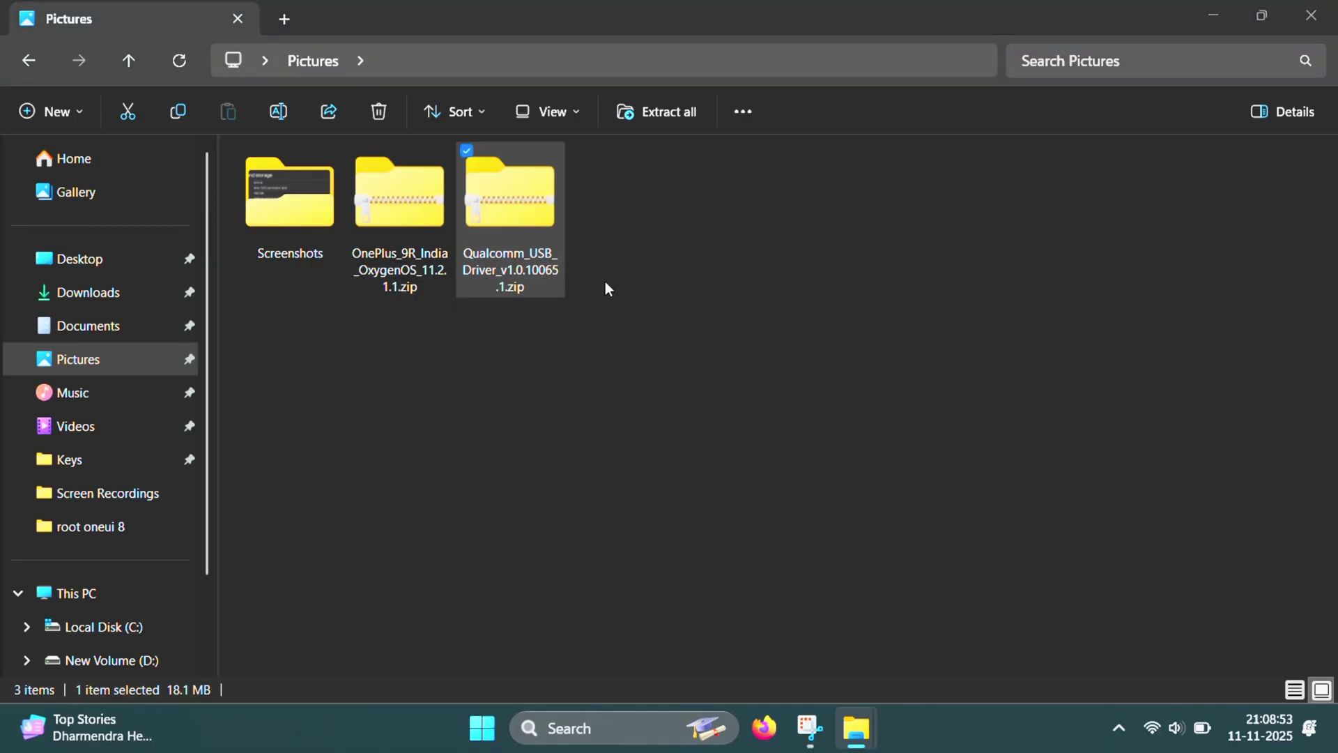
Extract the Qualcomm driver zip, run the v1.0.10065.1 installer to Finish, and return to Pictures.
left_click(847, 582)
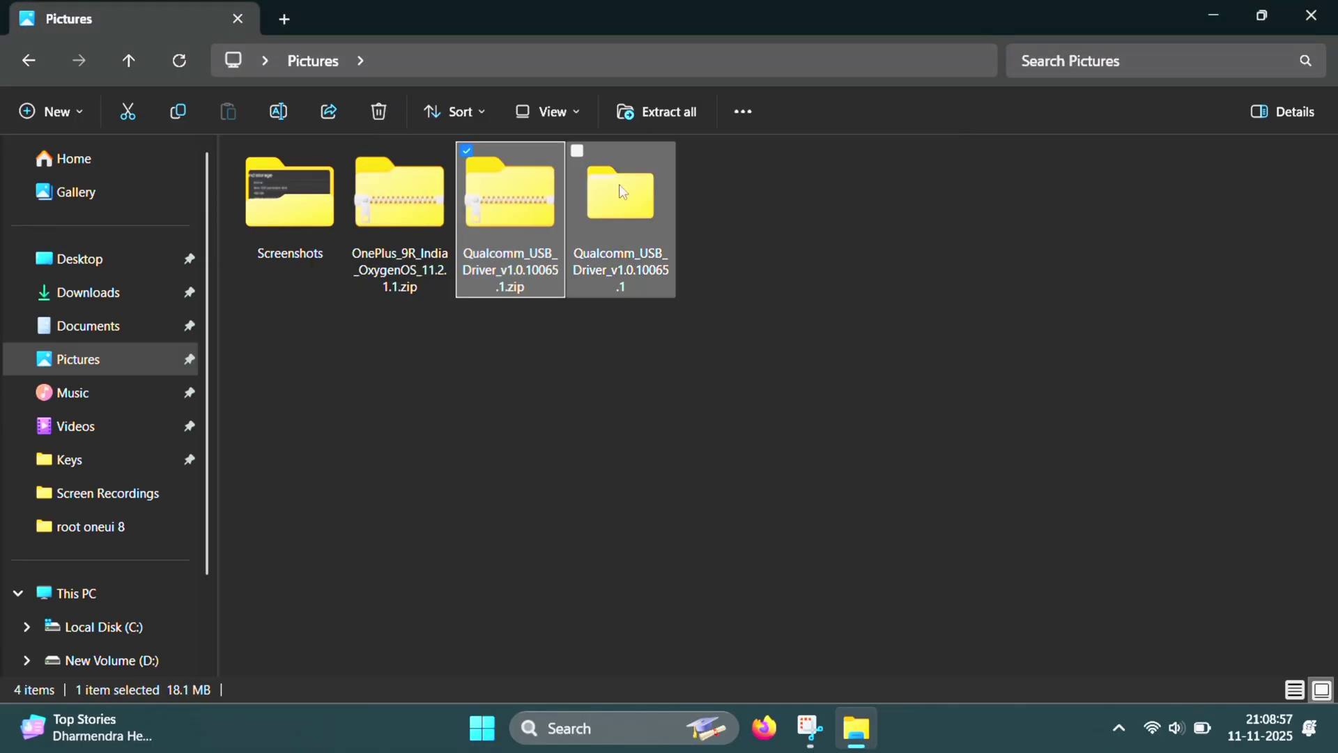
double_click(617, 181)
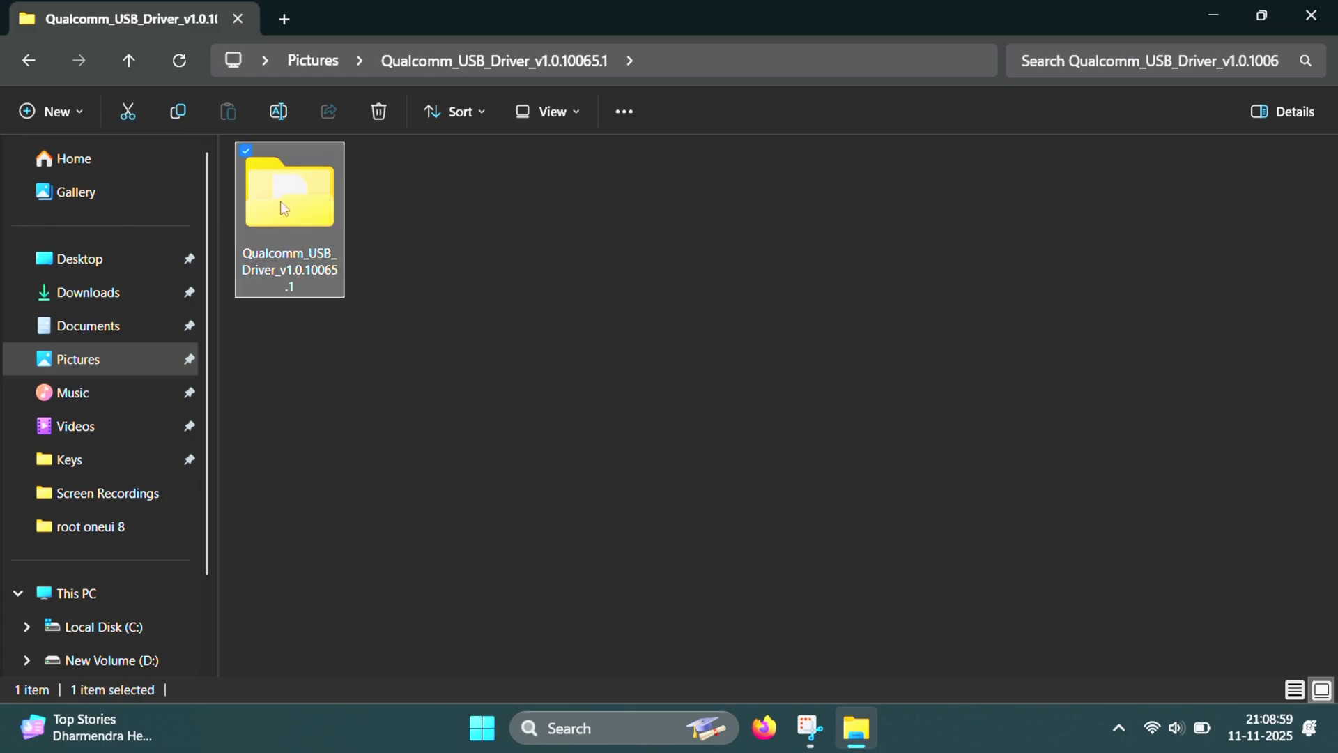
double_click(282, 198)
double_click(383, 209)
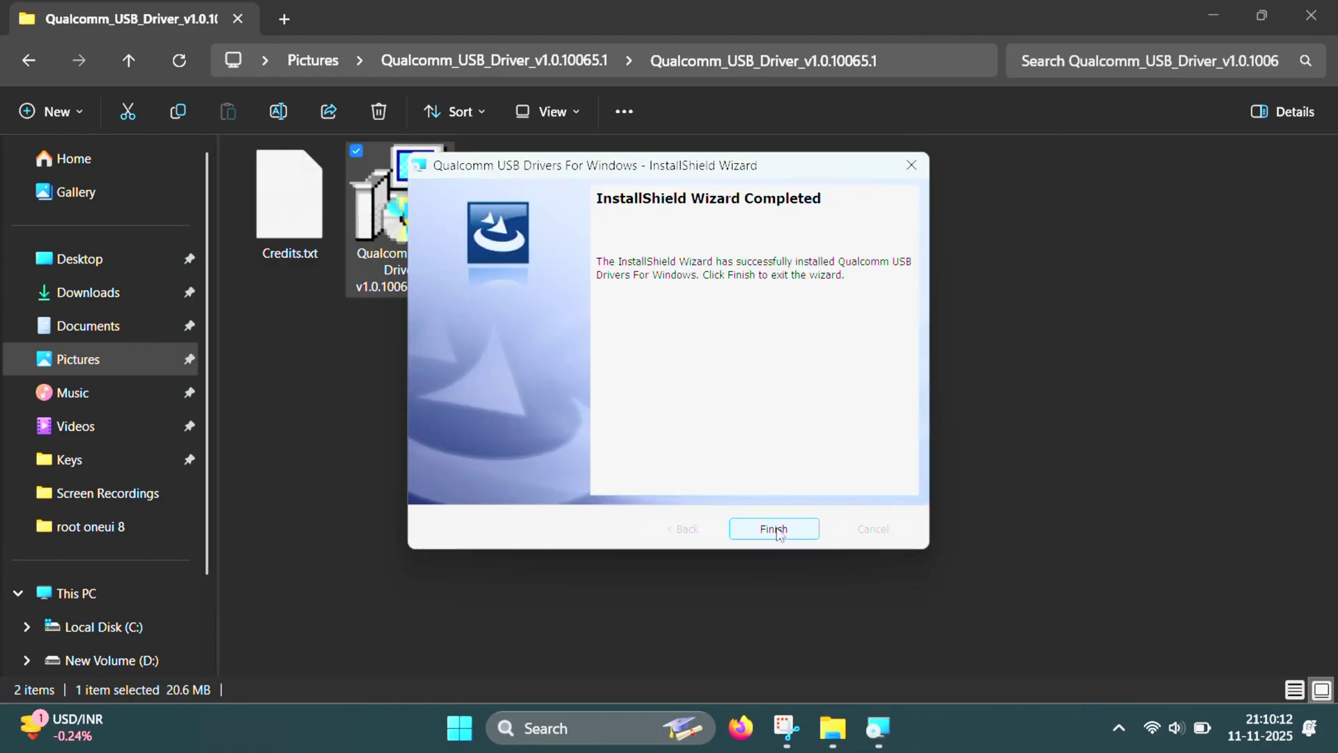
left_click(765, 518)
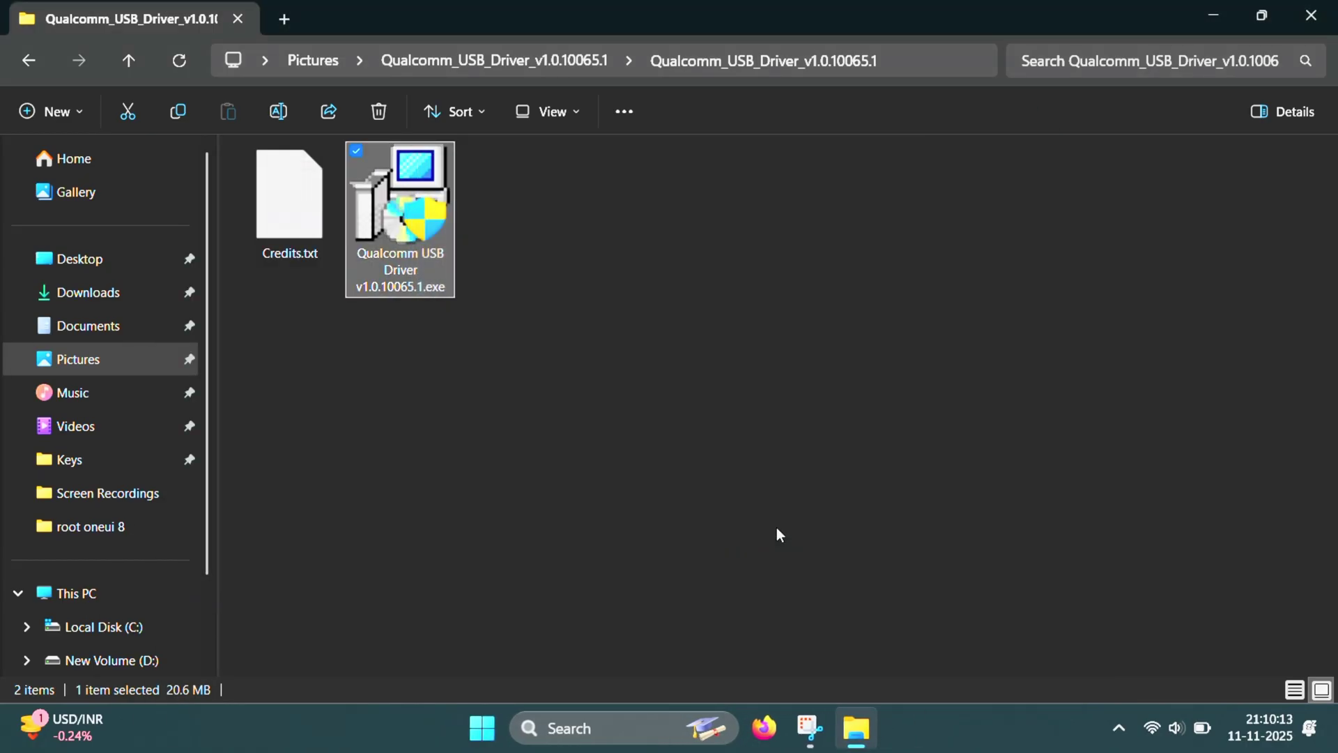
left_click(28, 61)
left_click(28, 62)
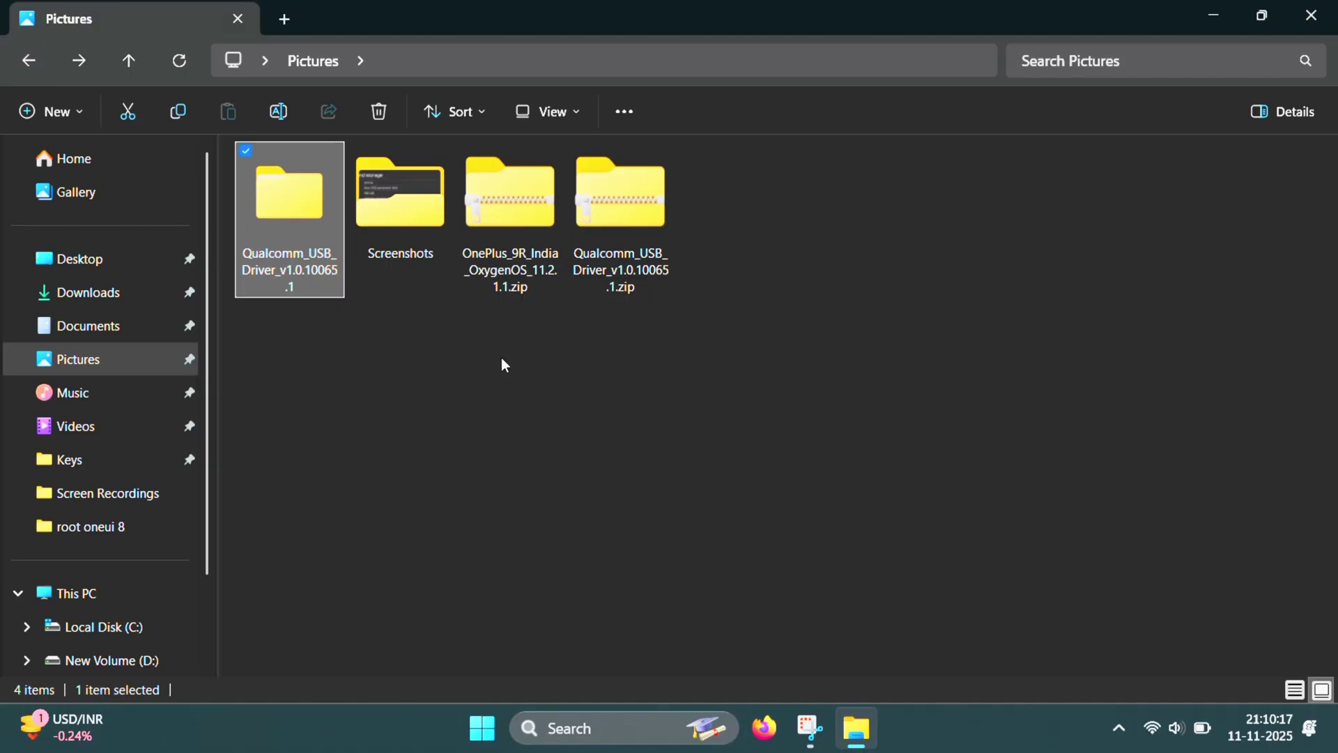
Extract the OnePlus_9R_India_OxygenOS_11.2.1.1 zip into its suggested folder.
right_click(529, 285)
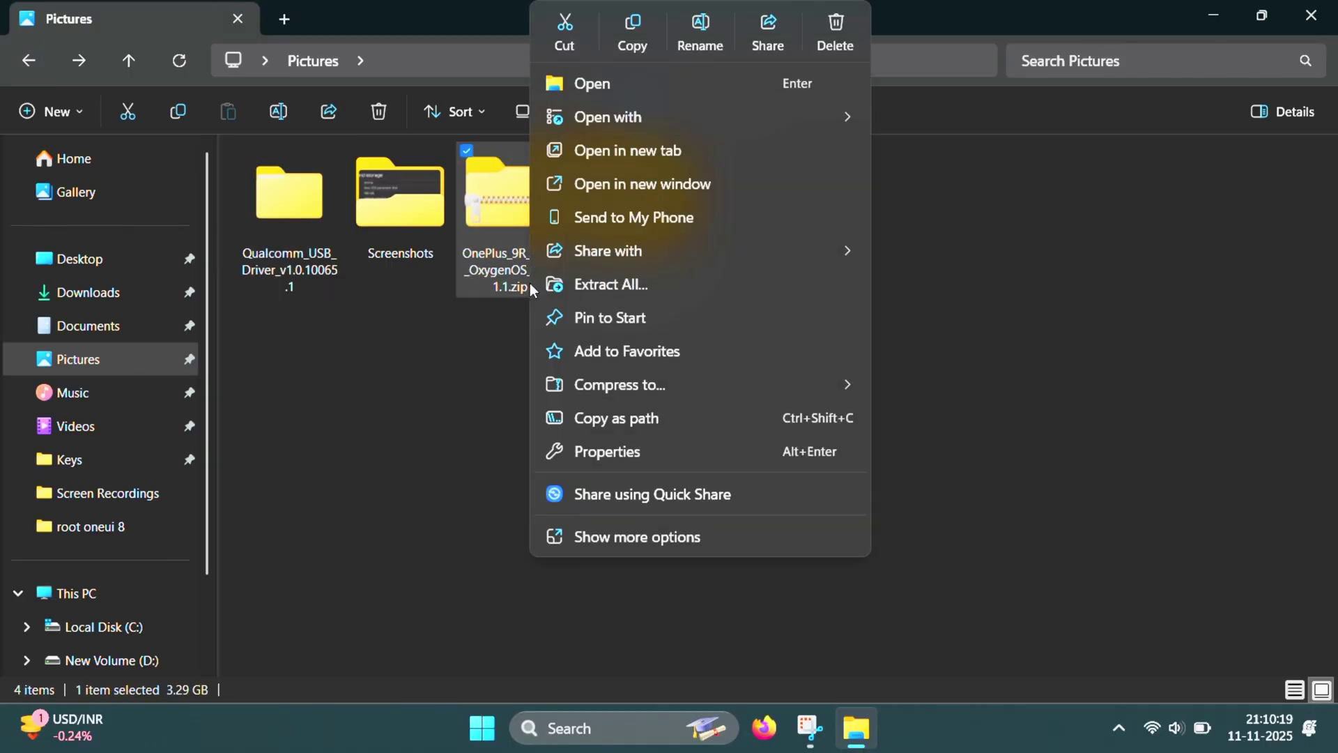
left_click(742, 295)
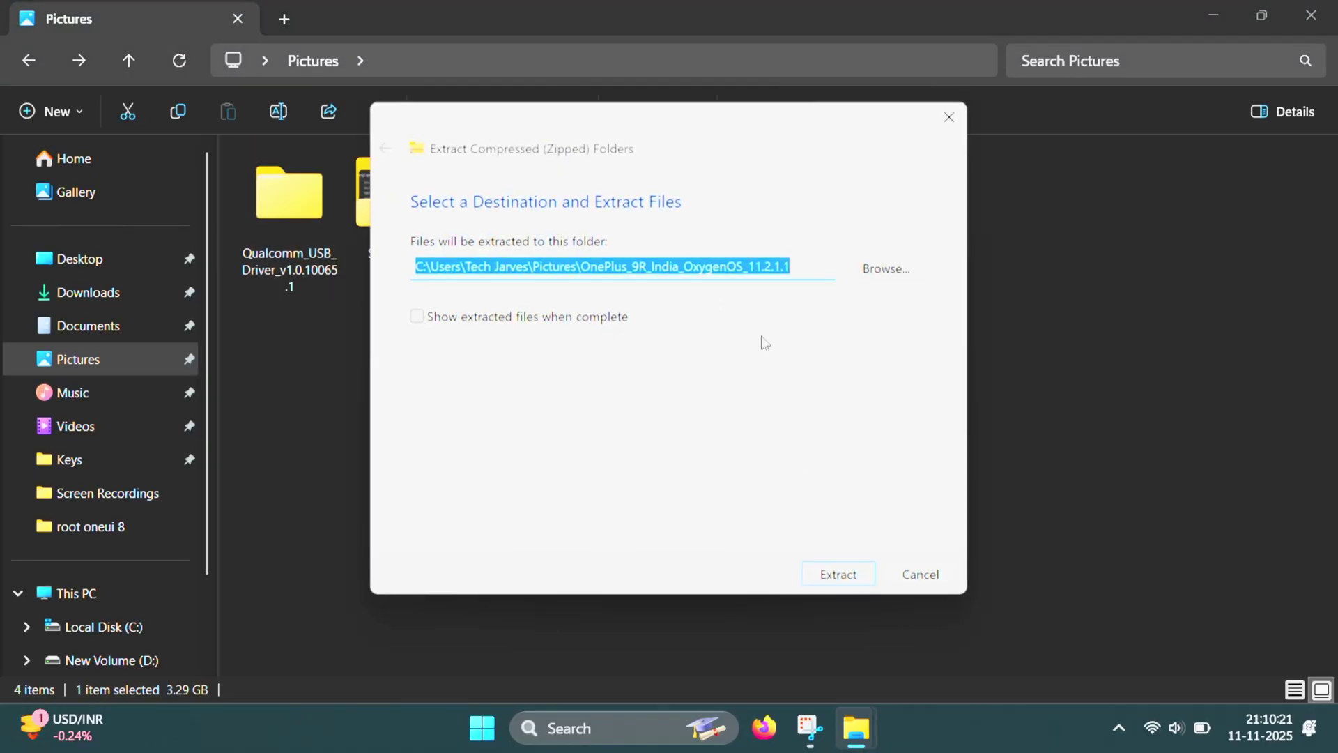
left_click(843, 582)
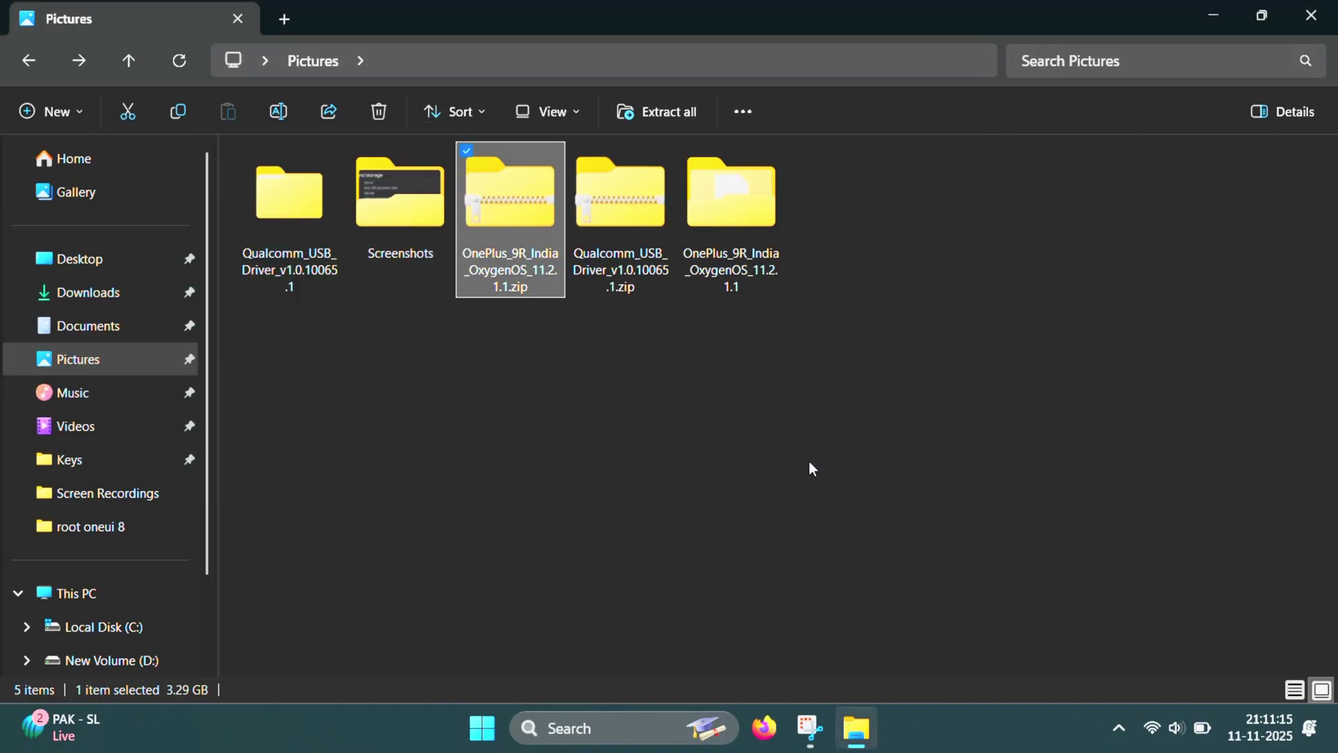
Launch MsmDownloadTool V4.0.exe from the firmware folder, skip login, and reposition its window.
double_click(754, 220)
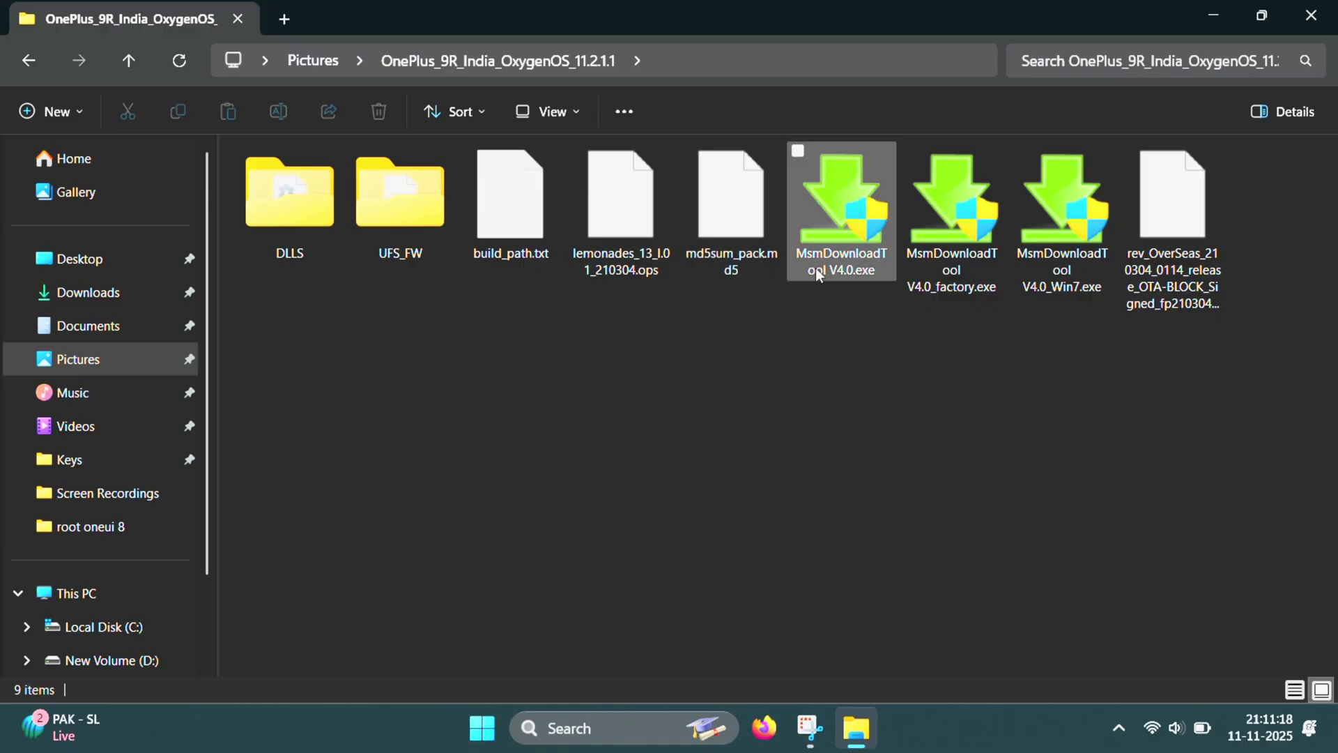
double_click(840, 243)
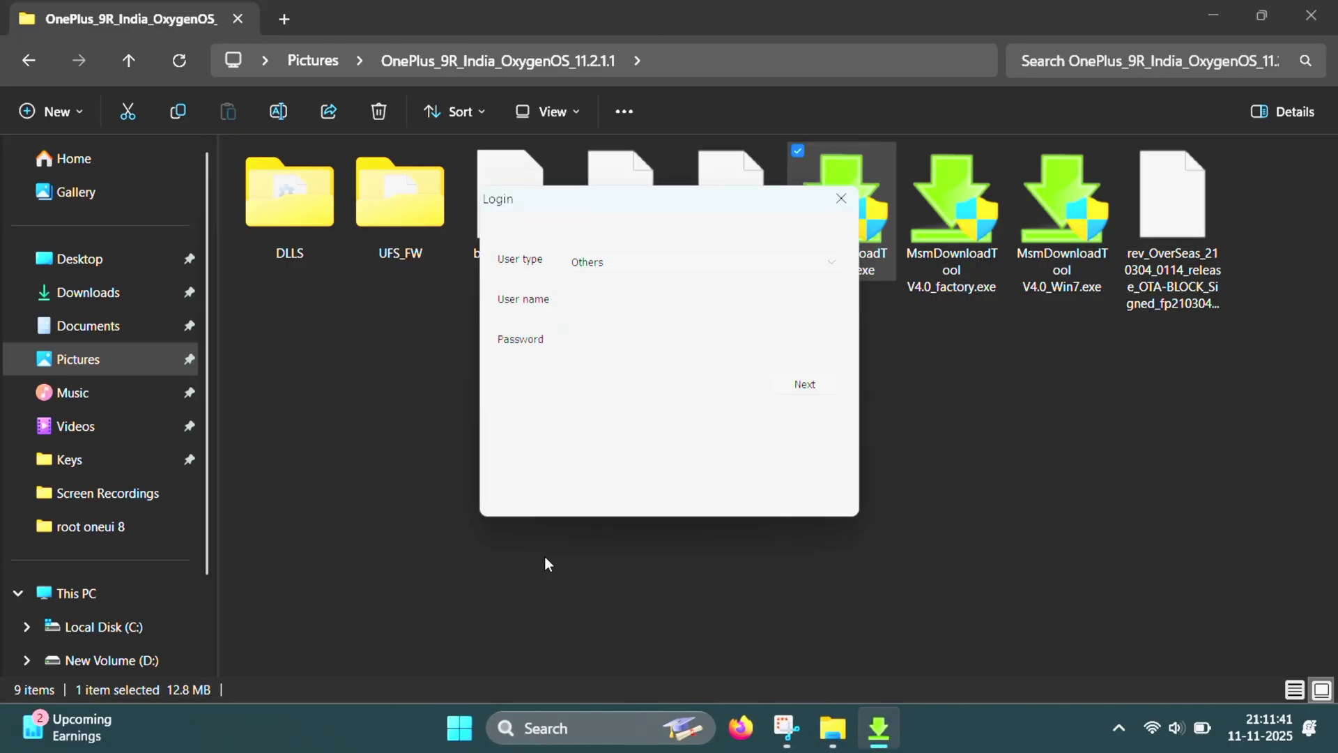
left_click(808, 385)
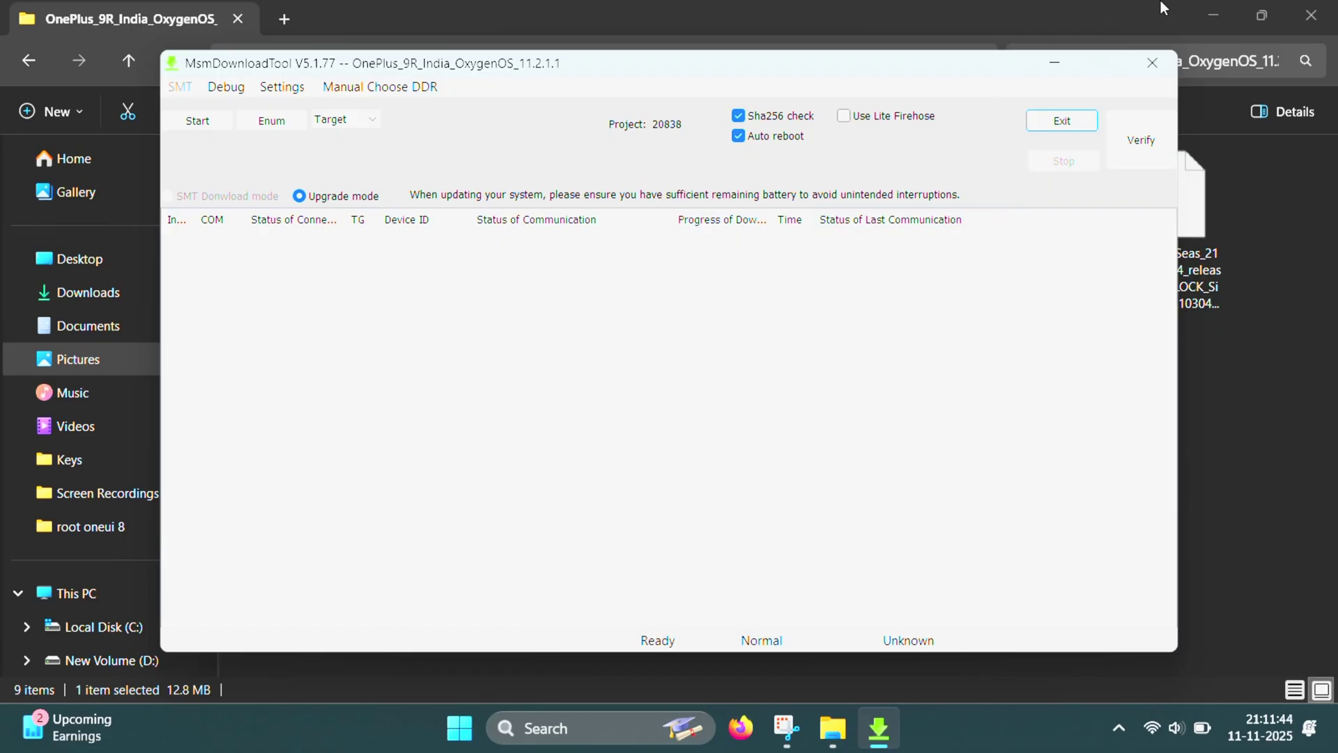
left_click(1216, 9)
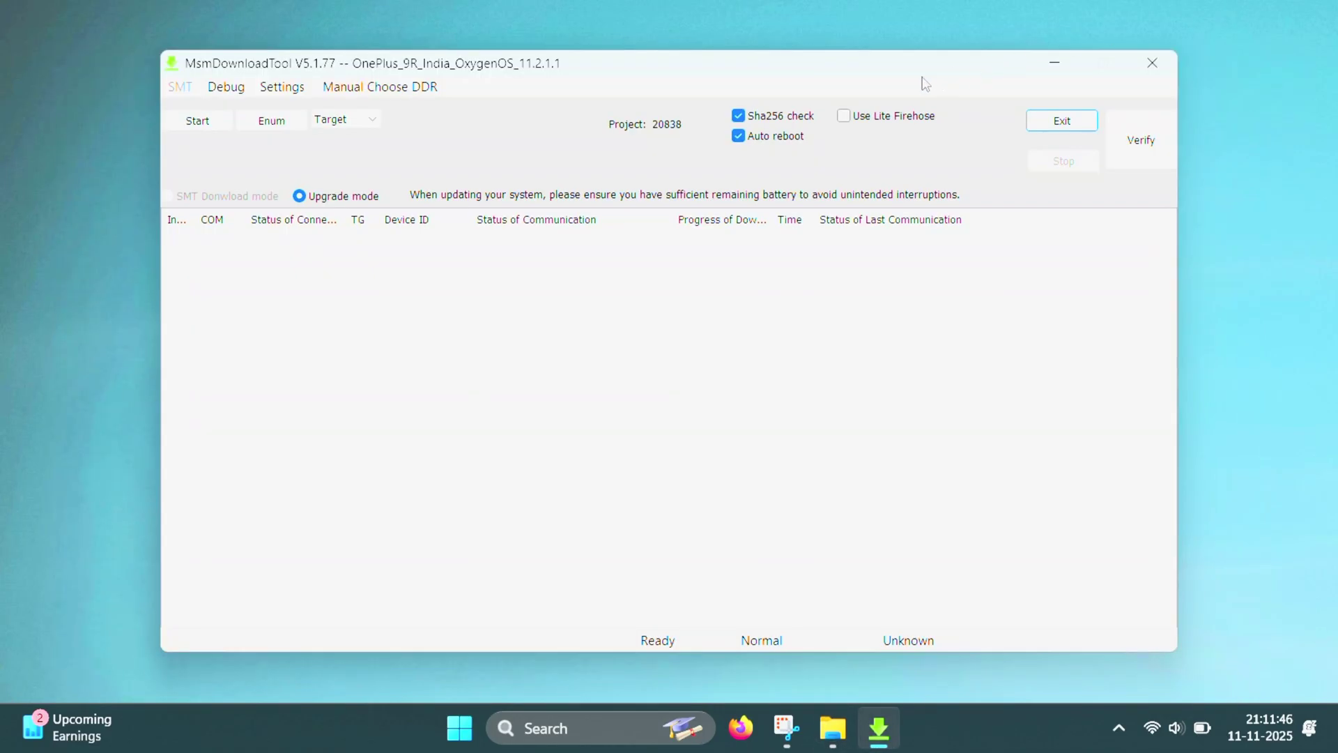
left_click_drag(921, 69, 1085, 123)
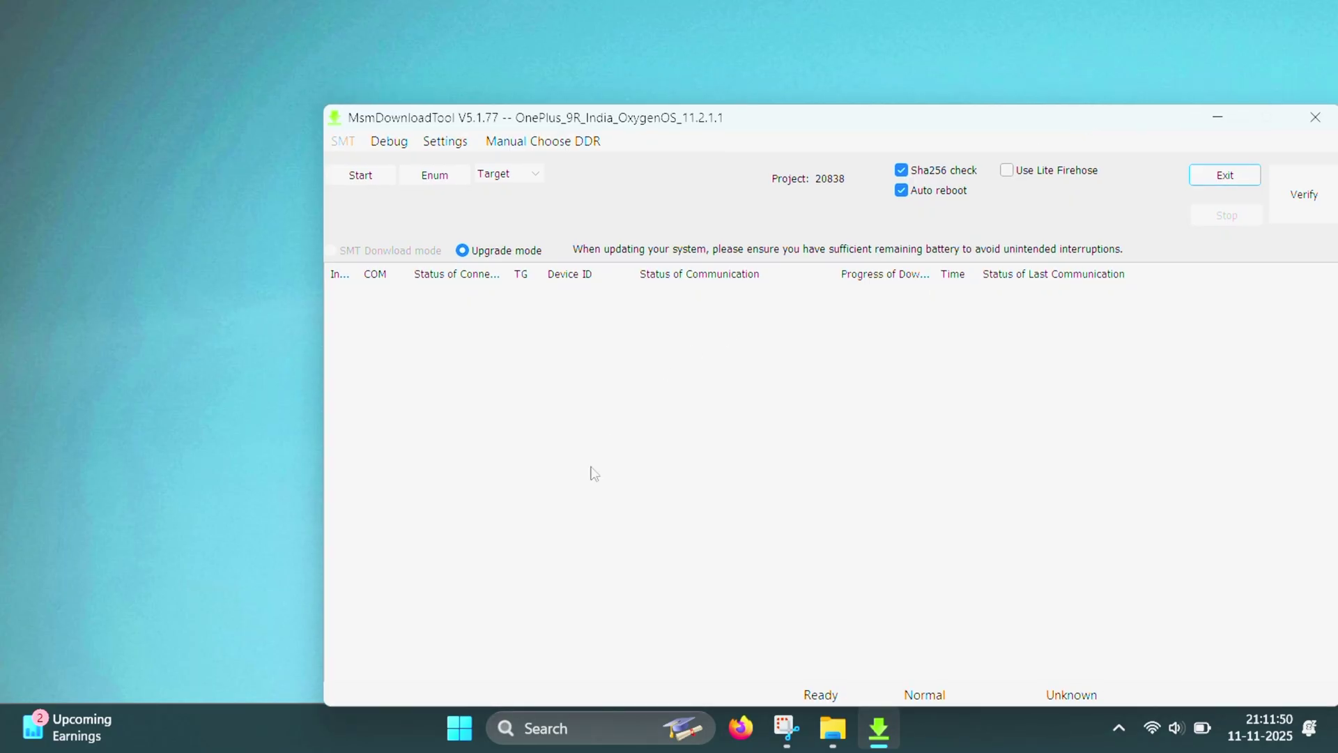
Open Device Manager and expand Ports (COM & LPT) to show Qualcomm HS-USB QDLoader 9008 on COM5.
right_click(457, 733)
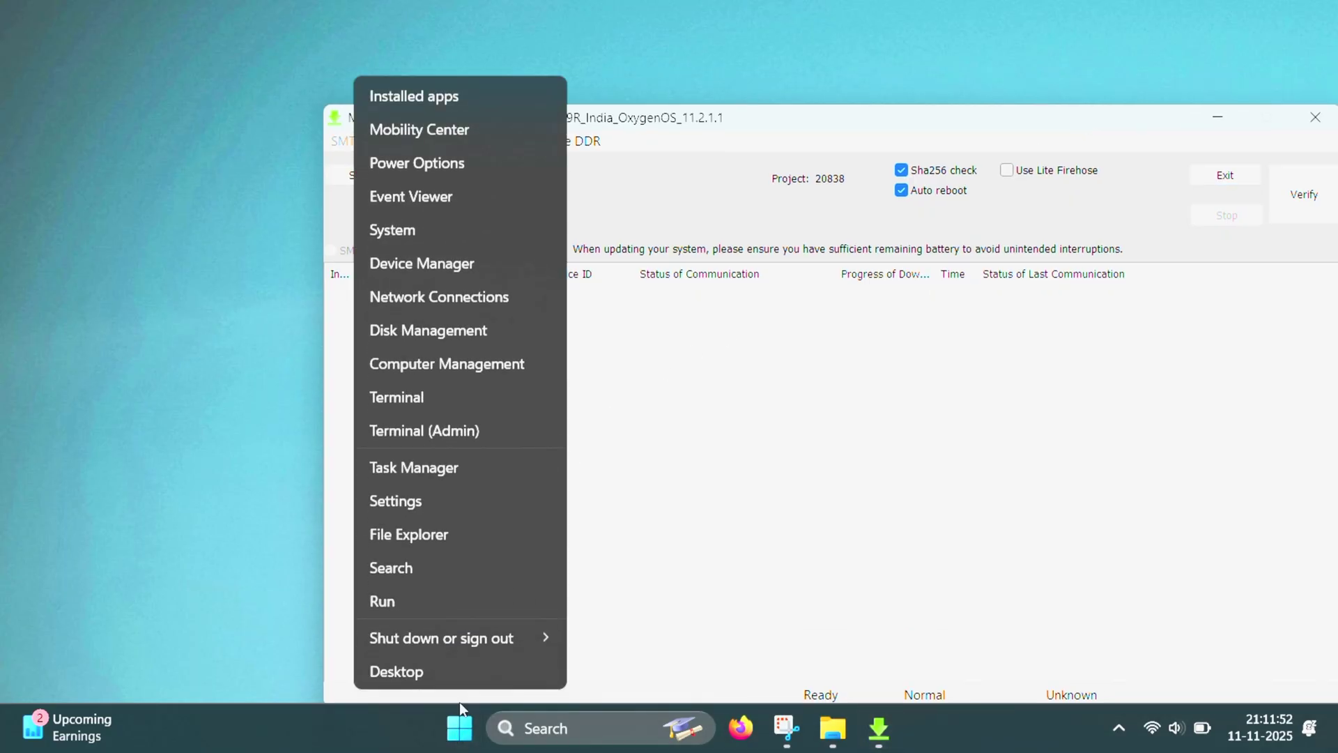
left_click(511, 264)
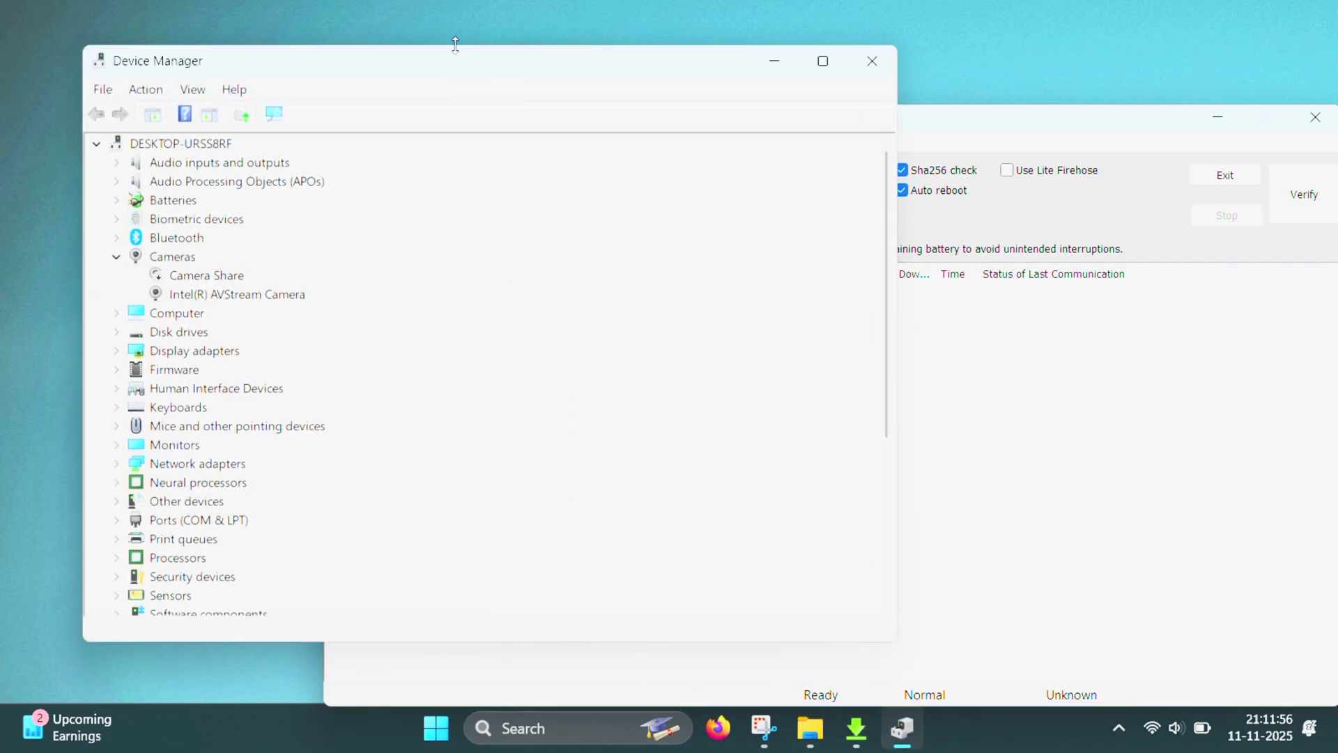
left_click_drag(446, 69, 384, 77)
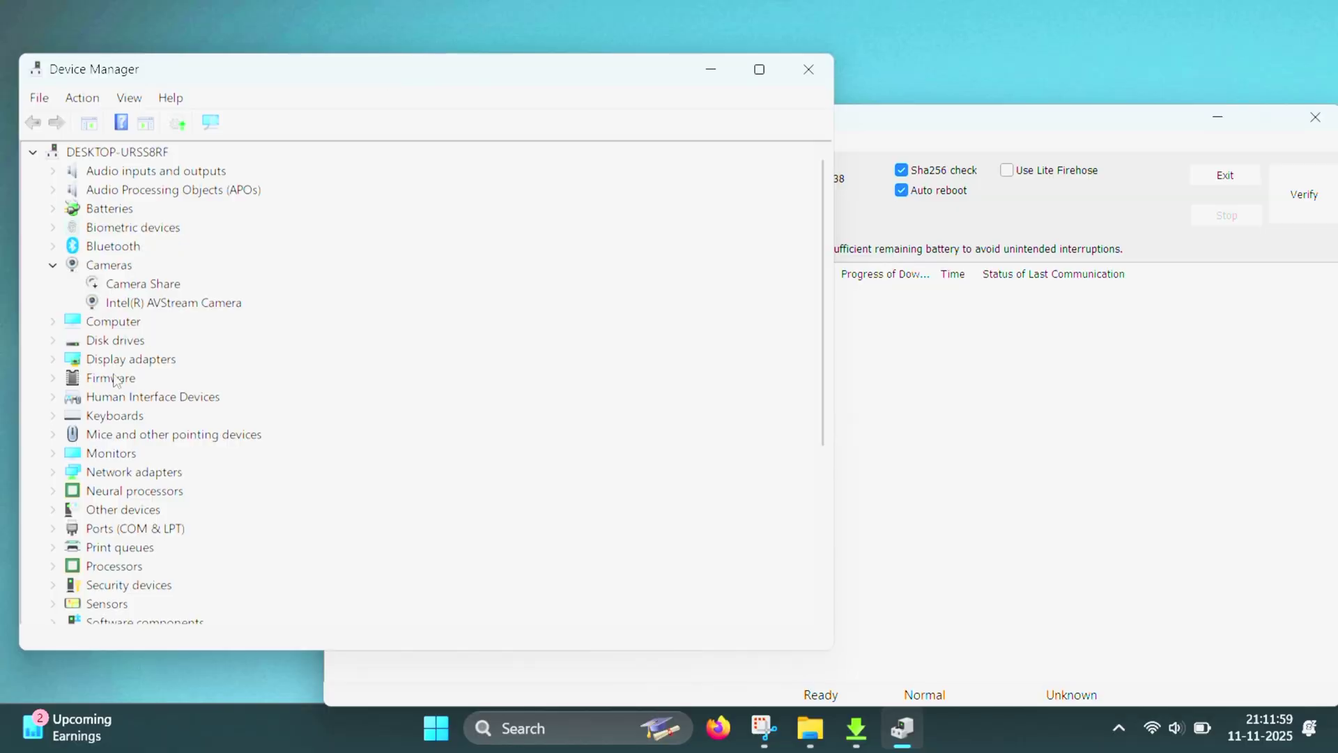
left_click(51, 529)
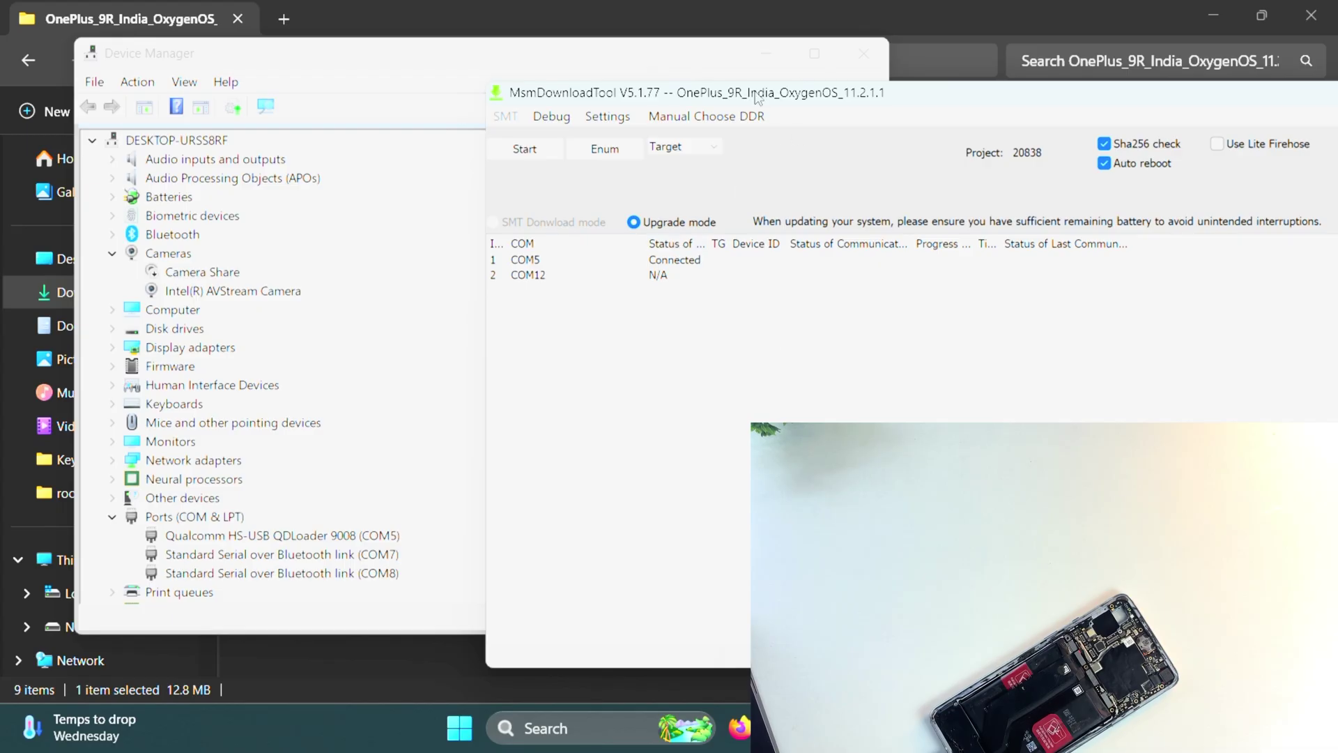
With Device Manager and Explorer minimized, select the COM5 Connected row and start the flash.
left_click(767, 54)
left_click(1212, 16)
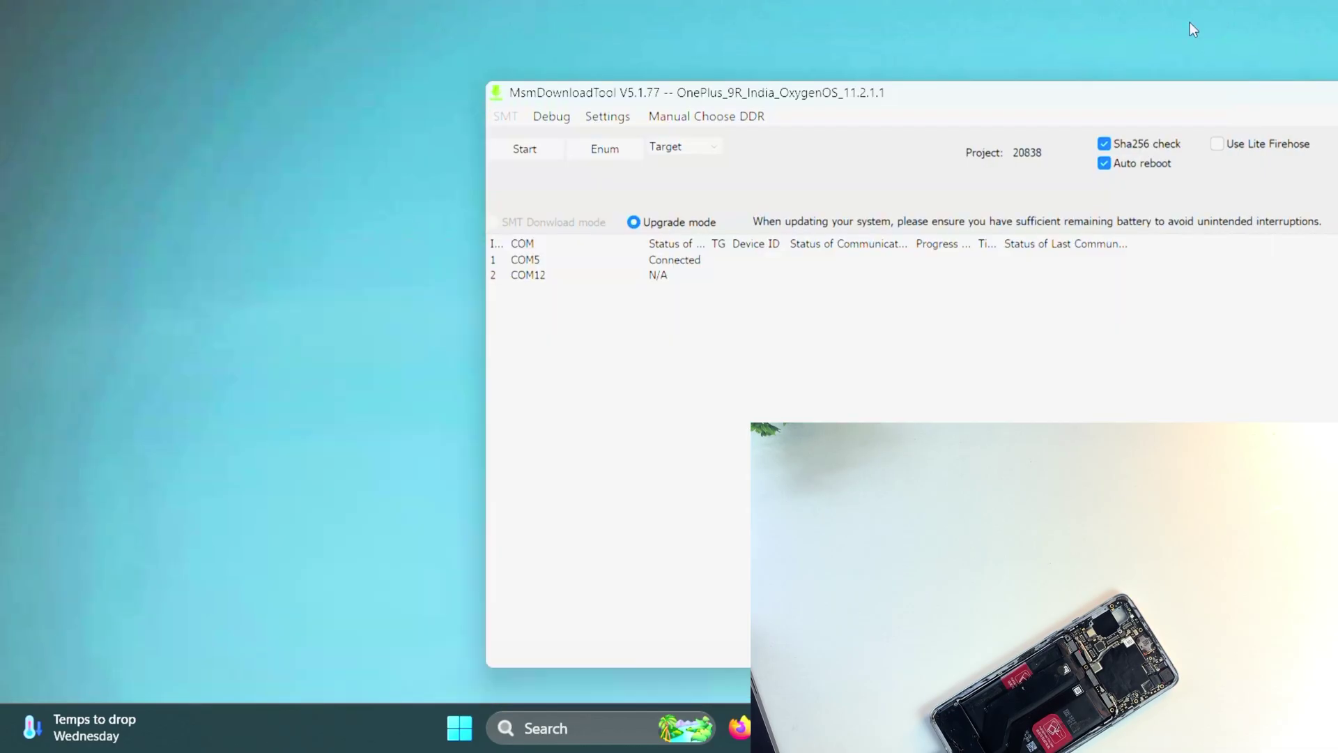
left_click_drag(1097, 107, 781, 79)
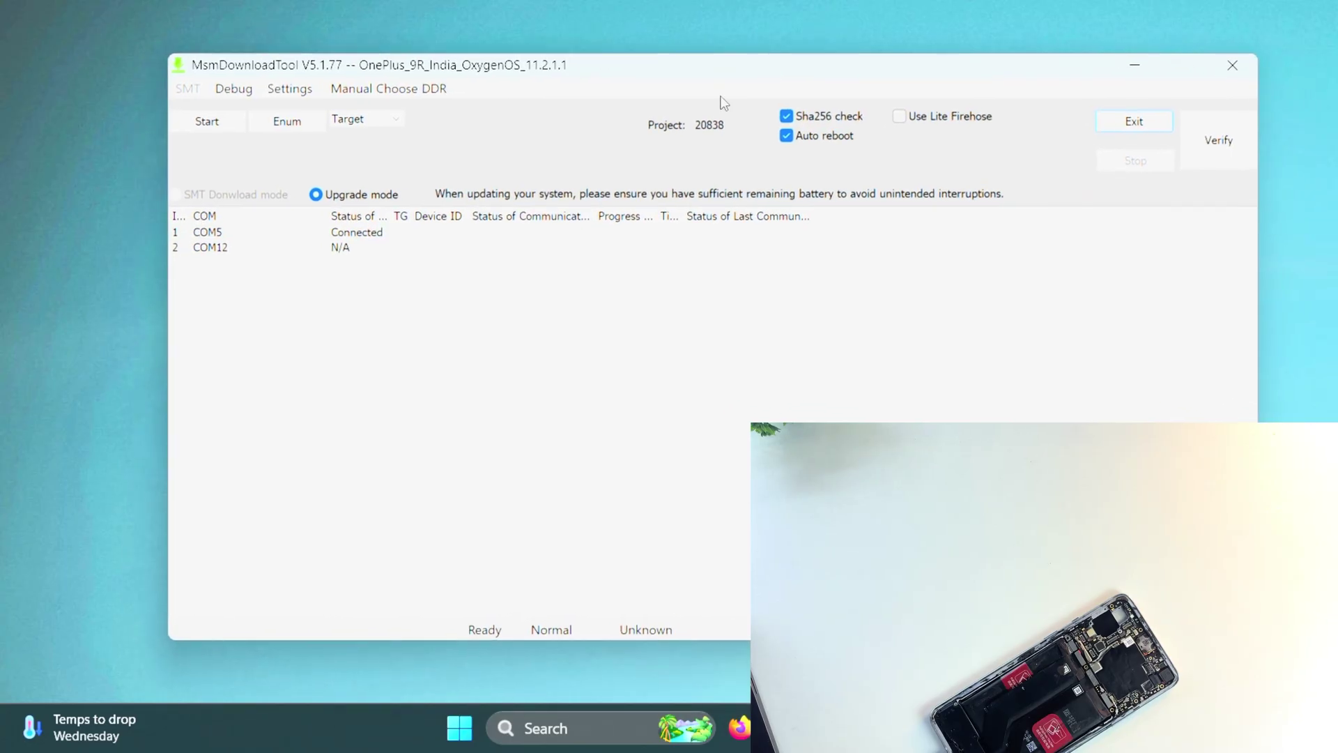
left_click(342, 237)
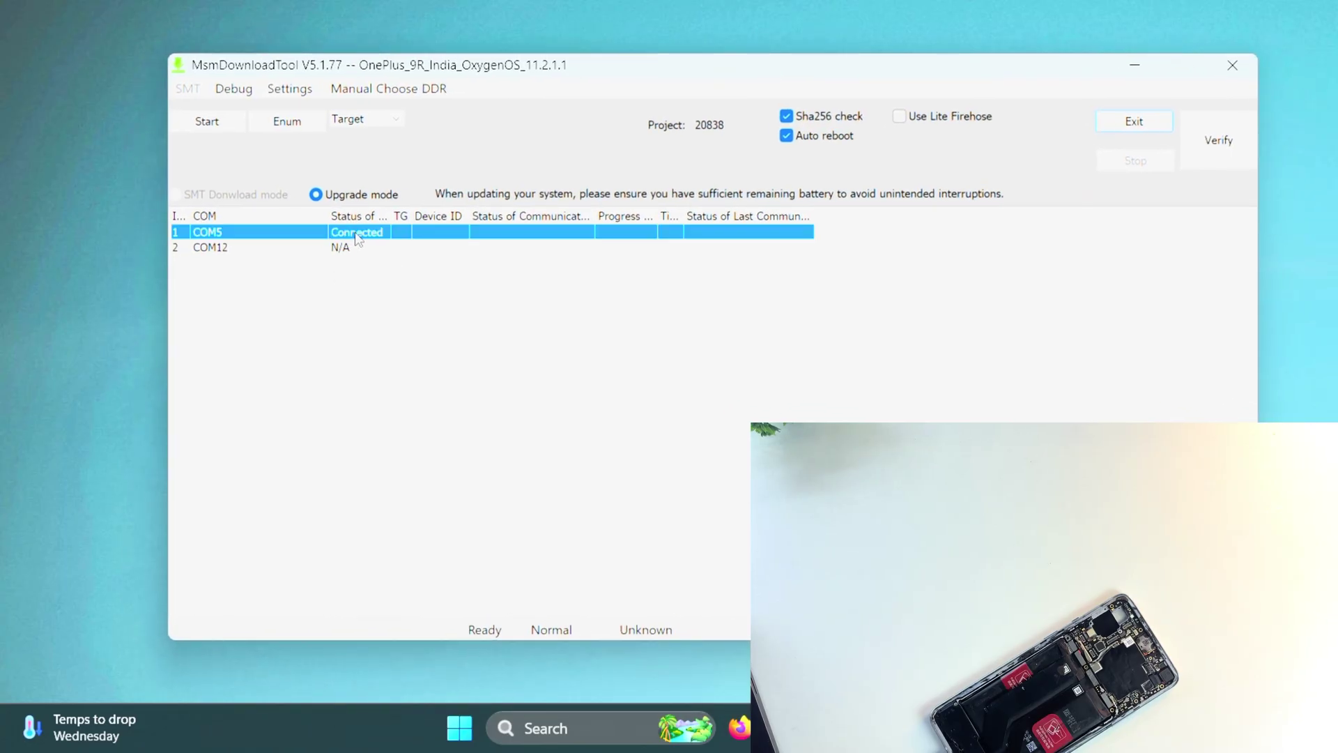
left_click(202, 120)
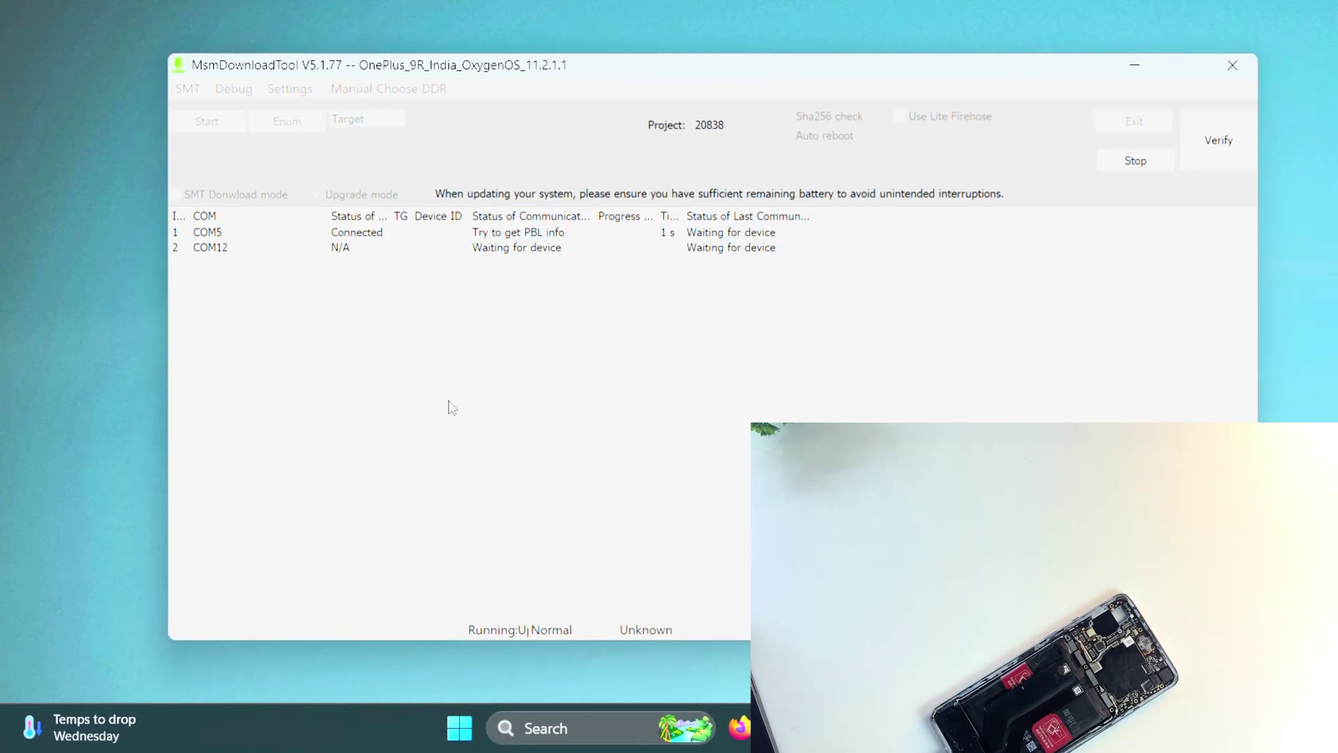